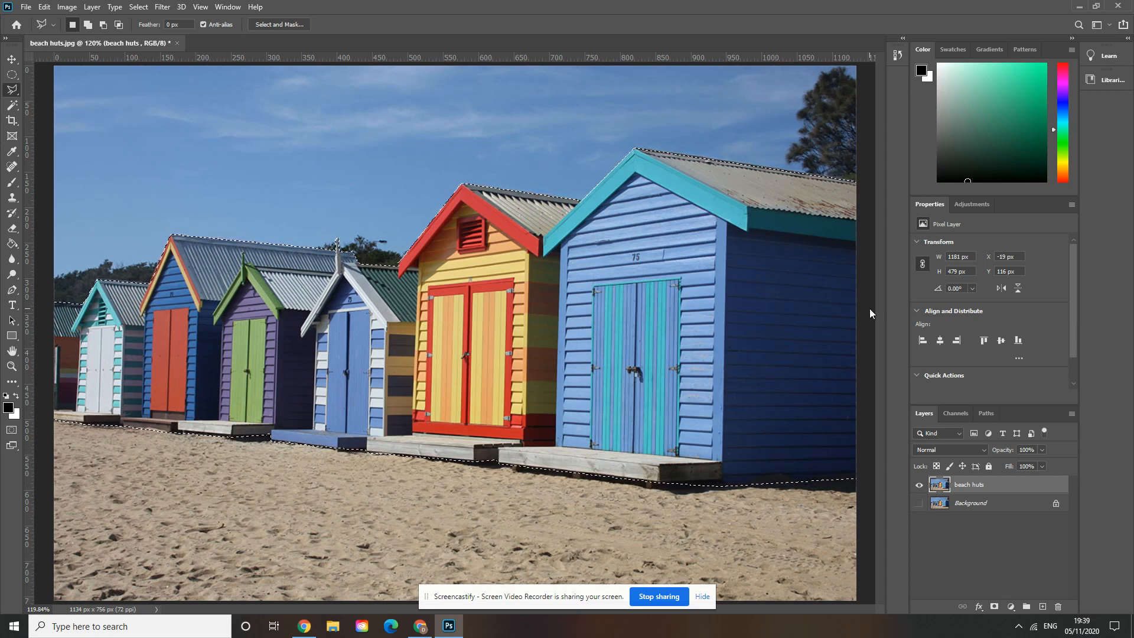
- Copy the selected huts to a new layer and hide the beach huts layer beneath it
key("ctrl+j")
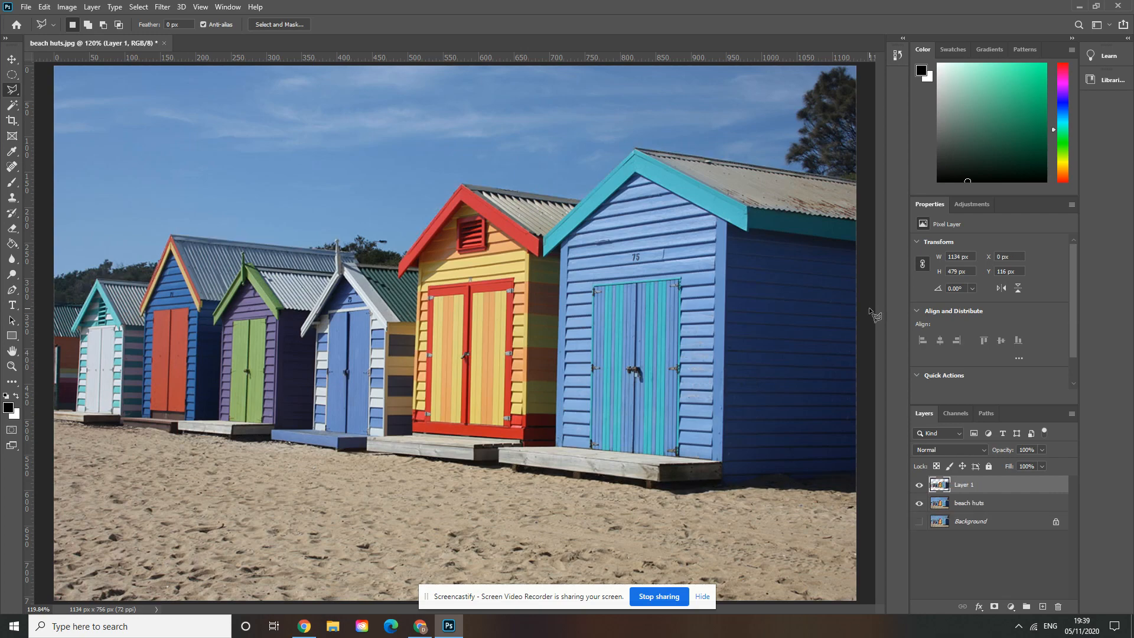
left_click(919, 504)
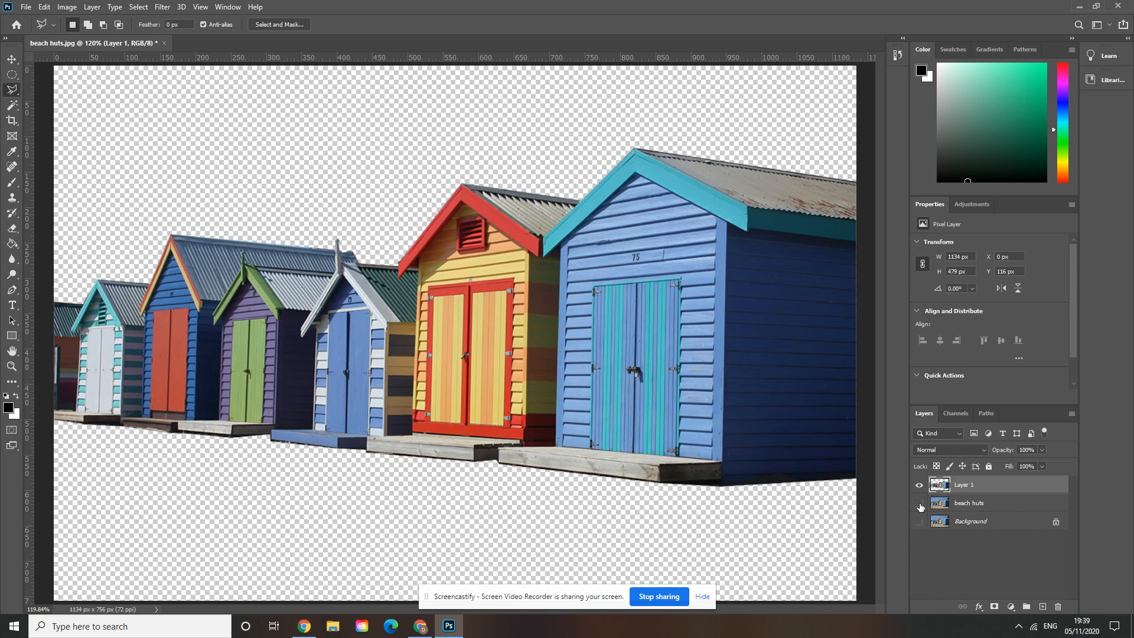
left_click(919, 504)
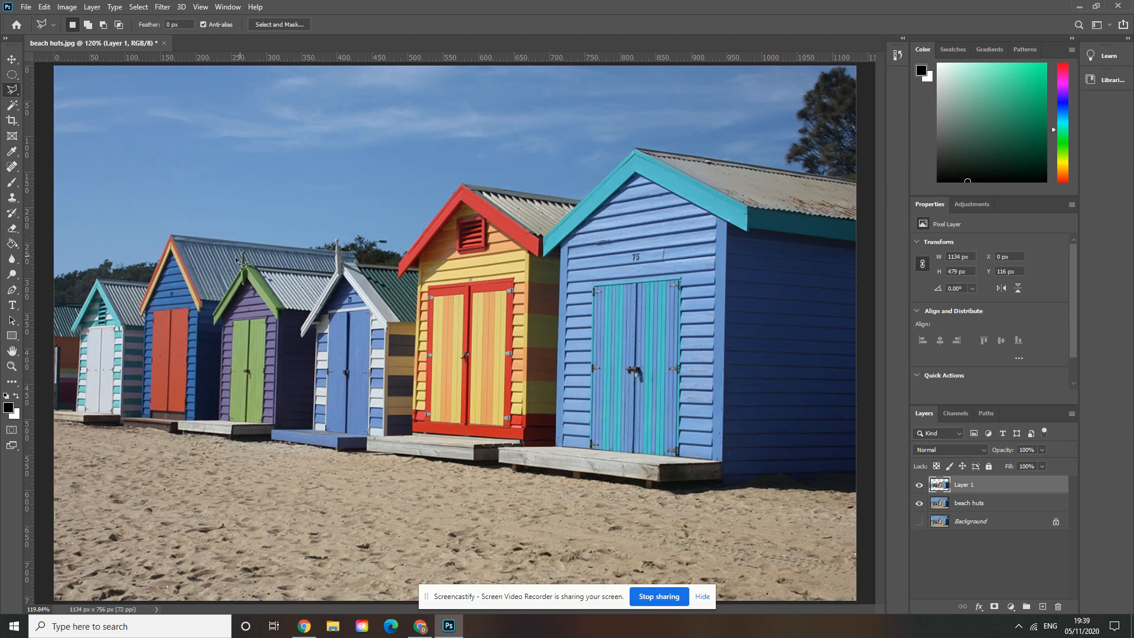
left_click(919, 506)
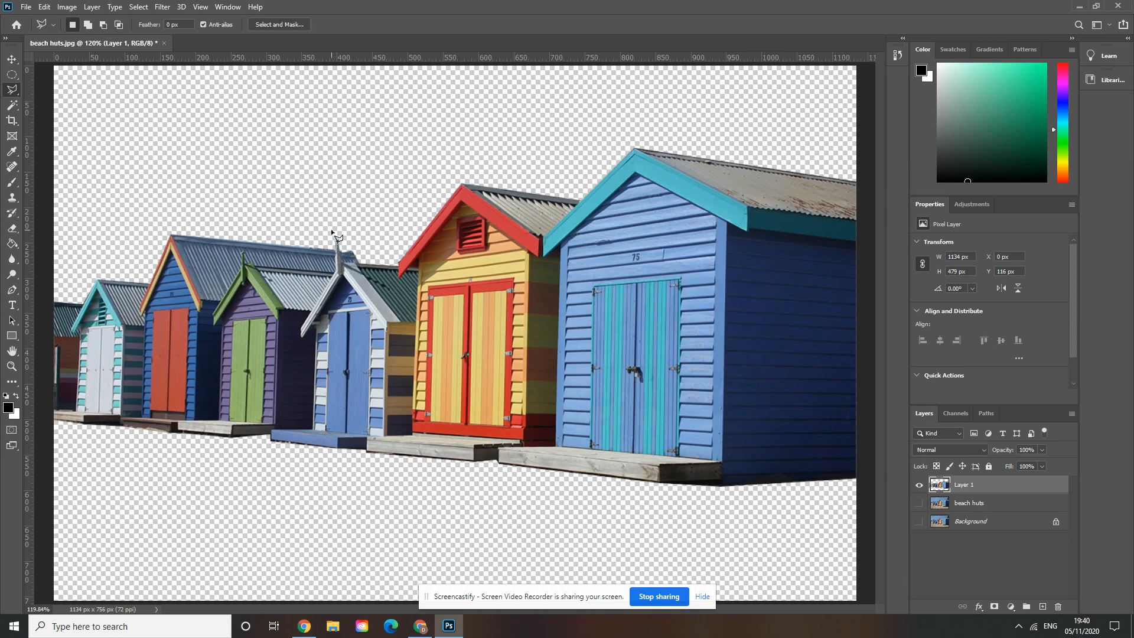
- Load the outline of the cut-out huts on Layer 1 as a selection, leaving the beach huts layer hidden
left_click(940, 487, "ctrl")
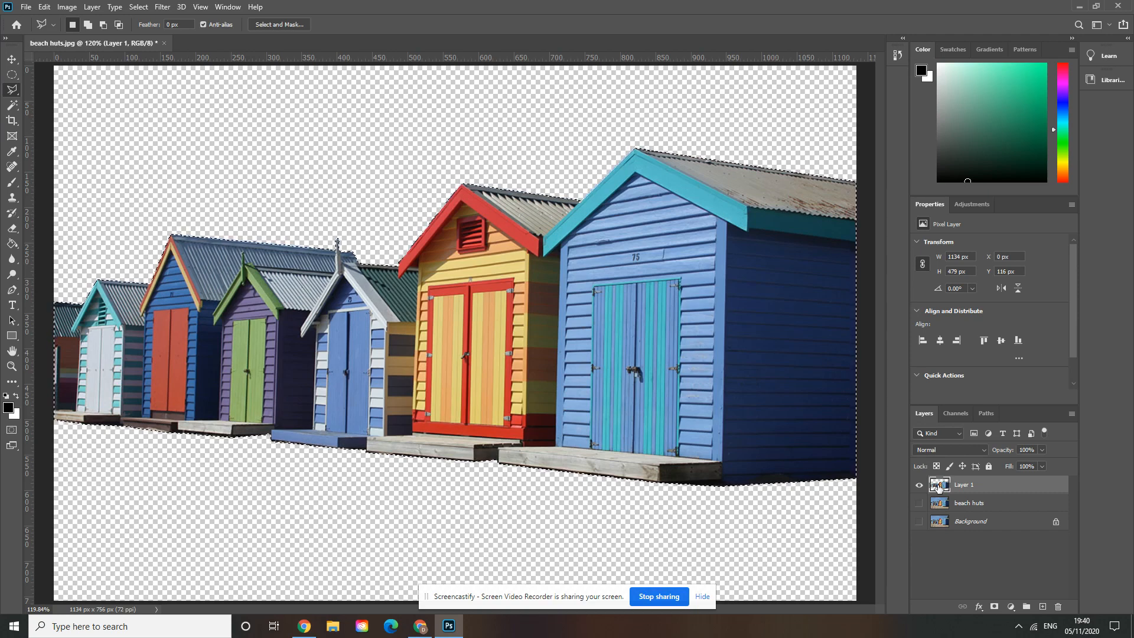
left_click(920, 503)
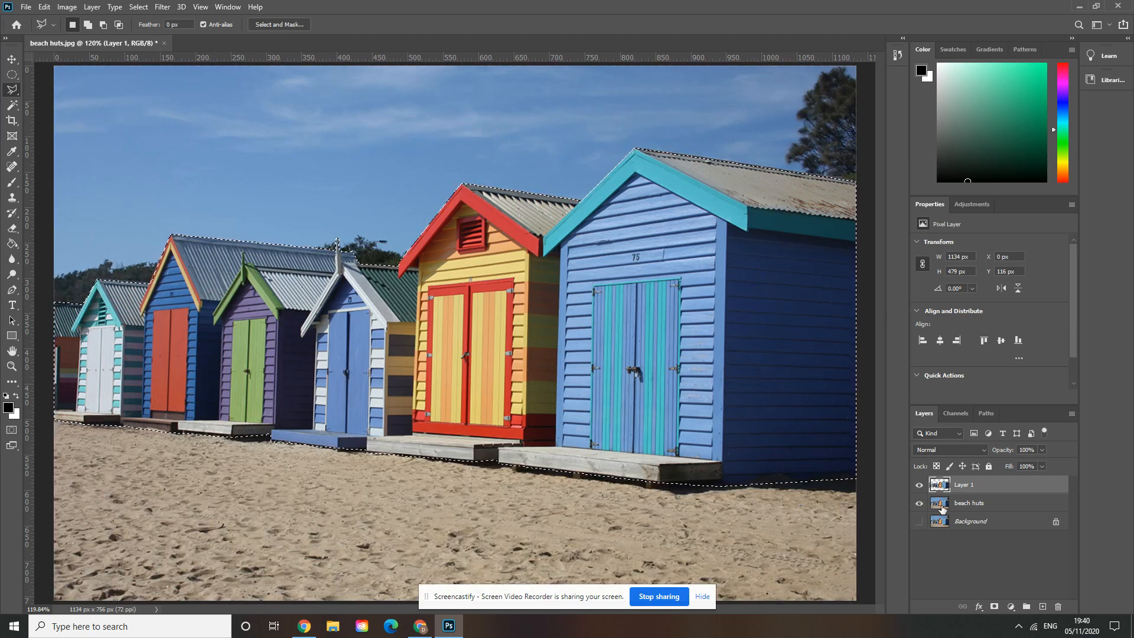
left_click(942, 507, "ctrl")
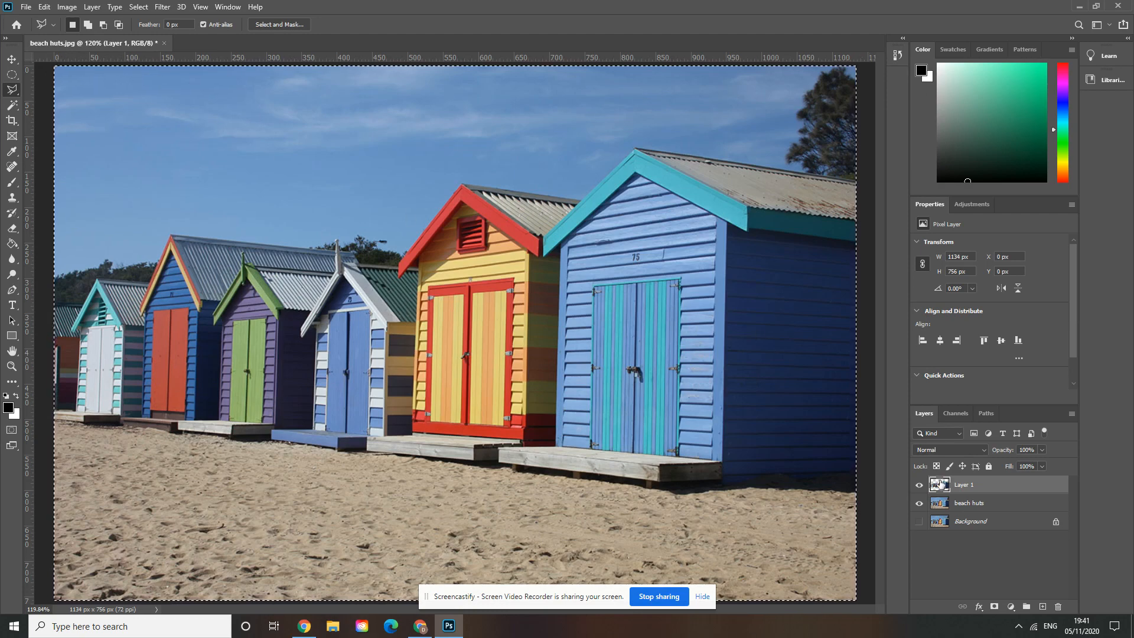
left_click(940, 486, "ctrl")
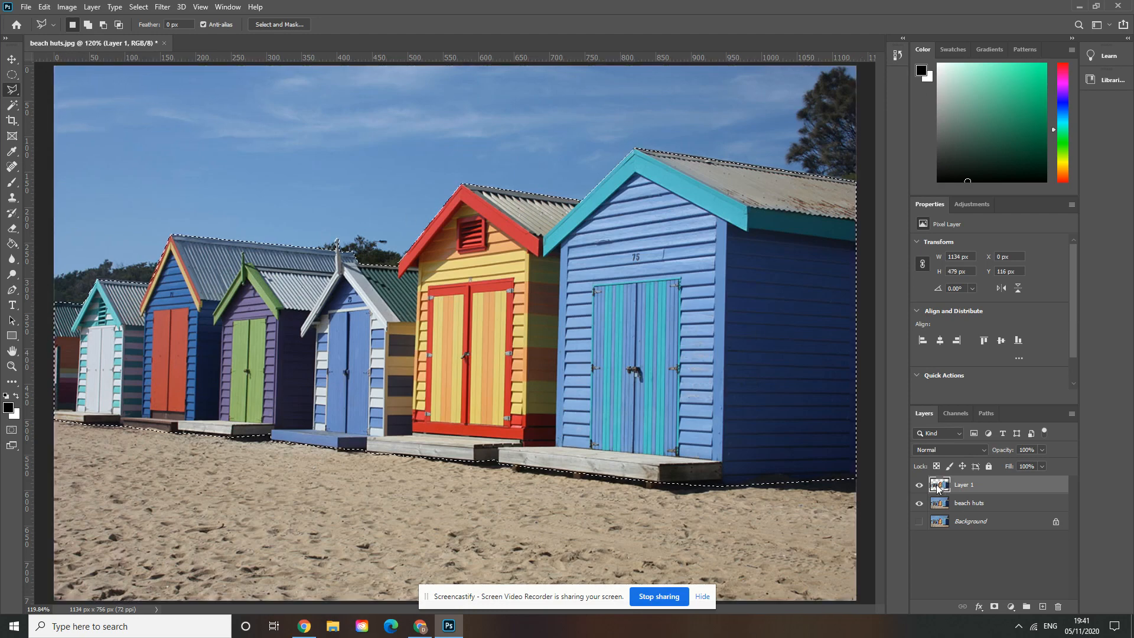
left_click(919, 504)
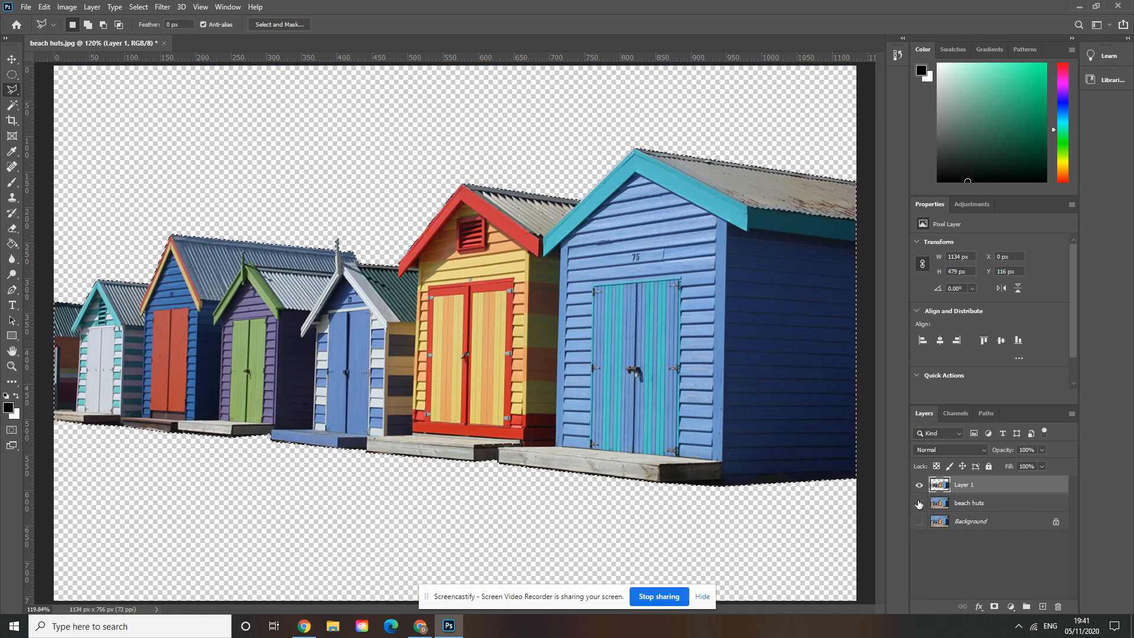
- Rename Layer 1 as "huts selection"
double_click(967, 486)
type("huts selection")
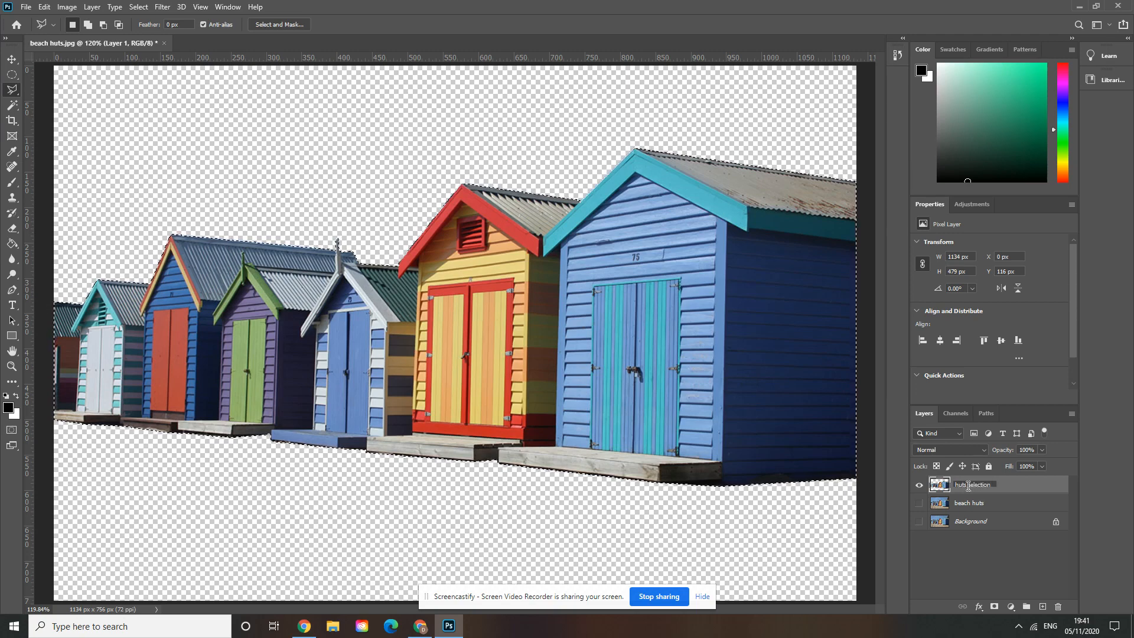
key("Return")
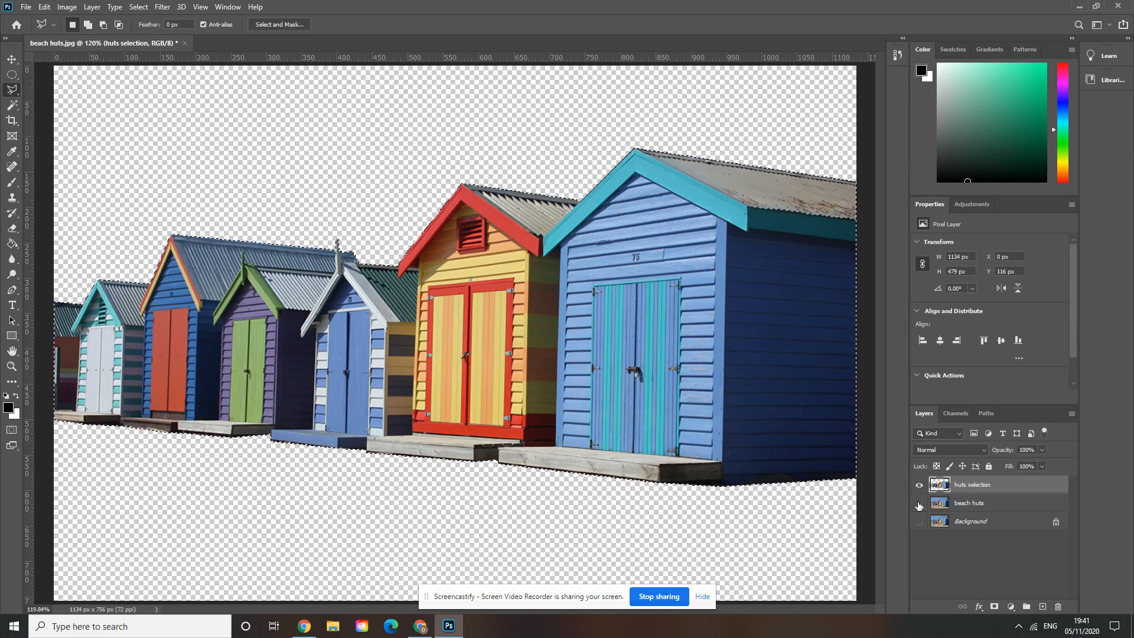
- Make the huts selection layer active, reload its outline as a selection and hide the beach huts layer
left_click(945, 504)
left_click(920, 503)
left_click(919, 505)
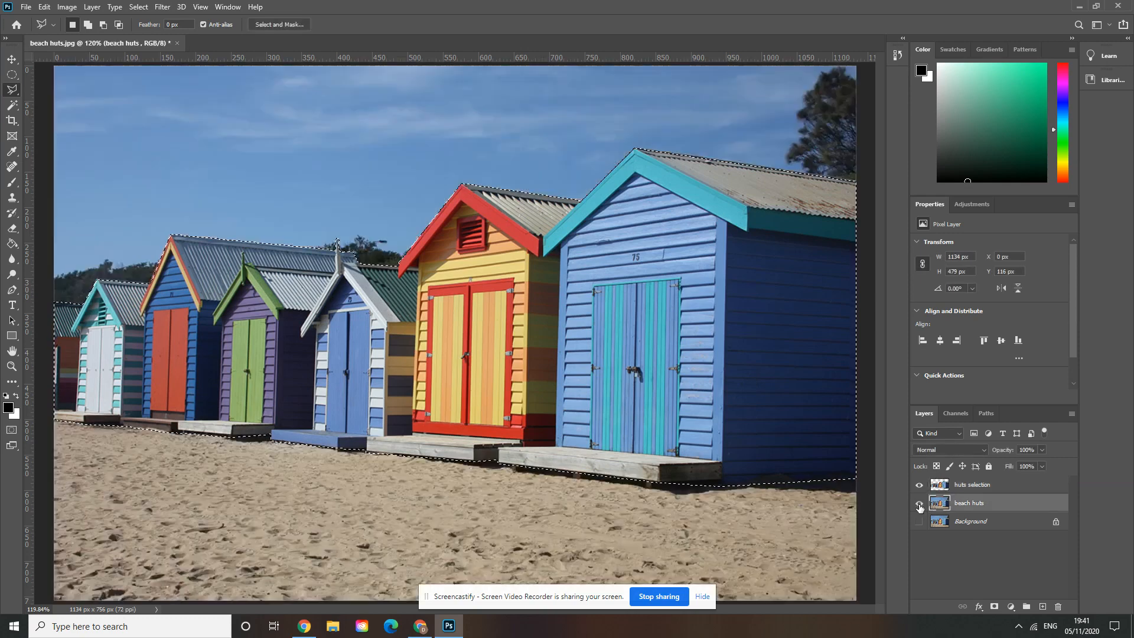
left_click(961, 486)
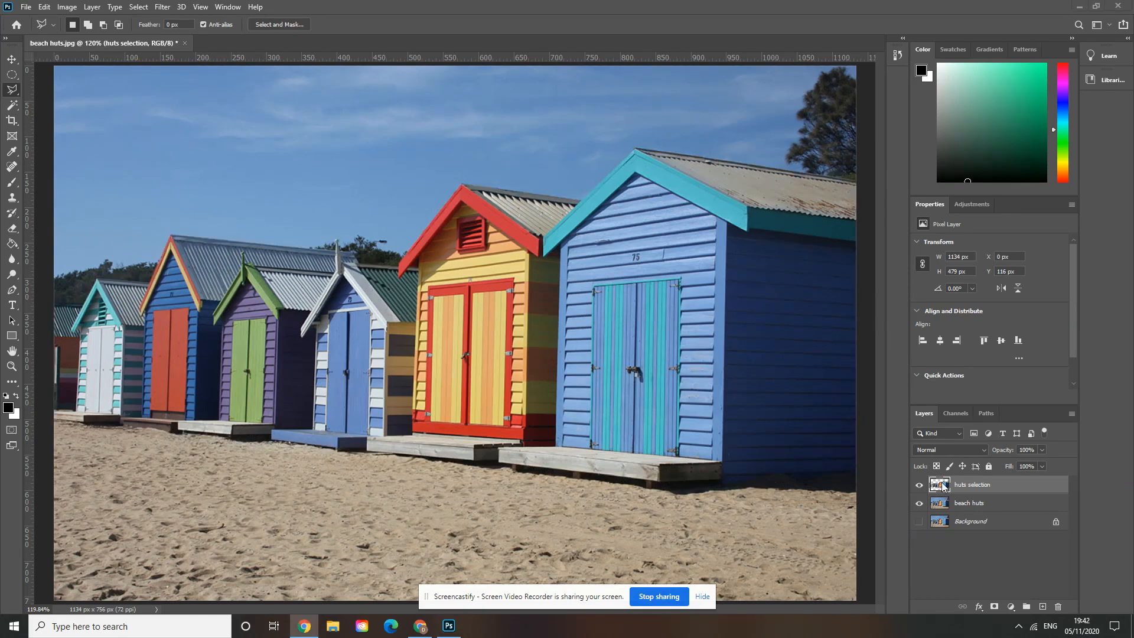
left_click(941, 487, "ctrl")
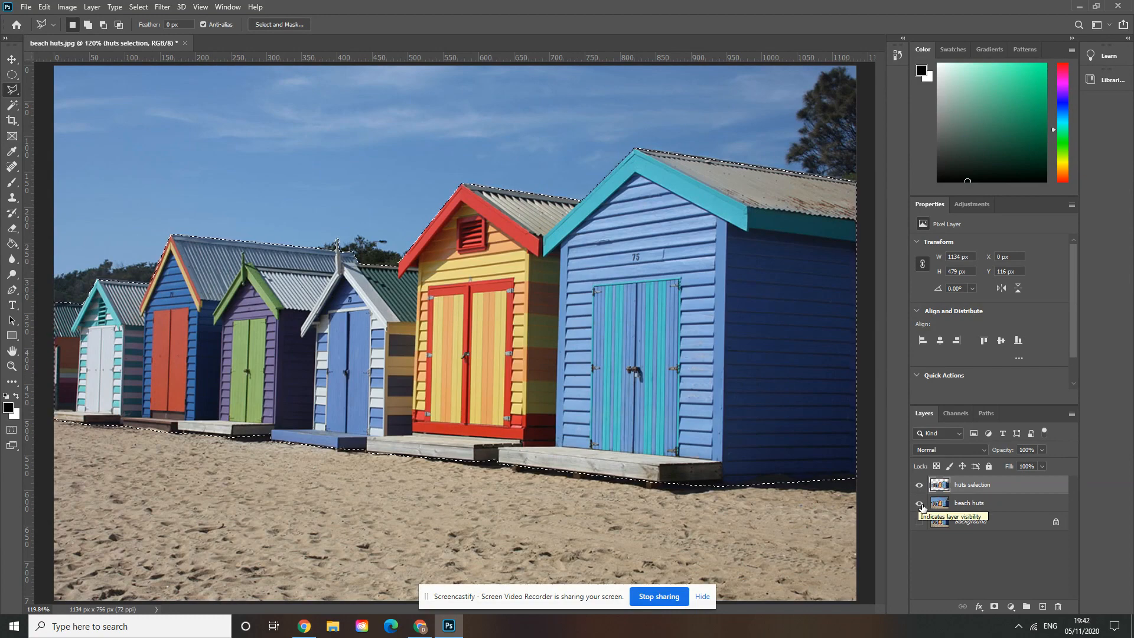
left_click(919, 503)
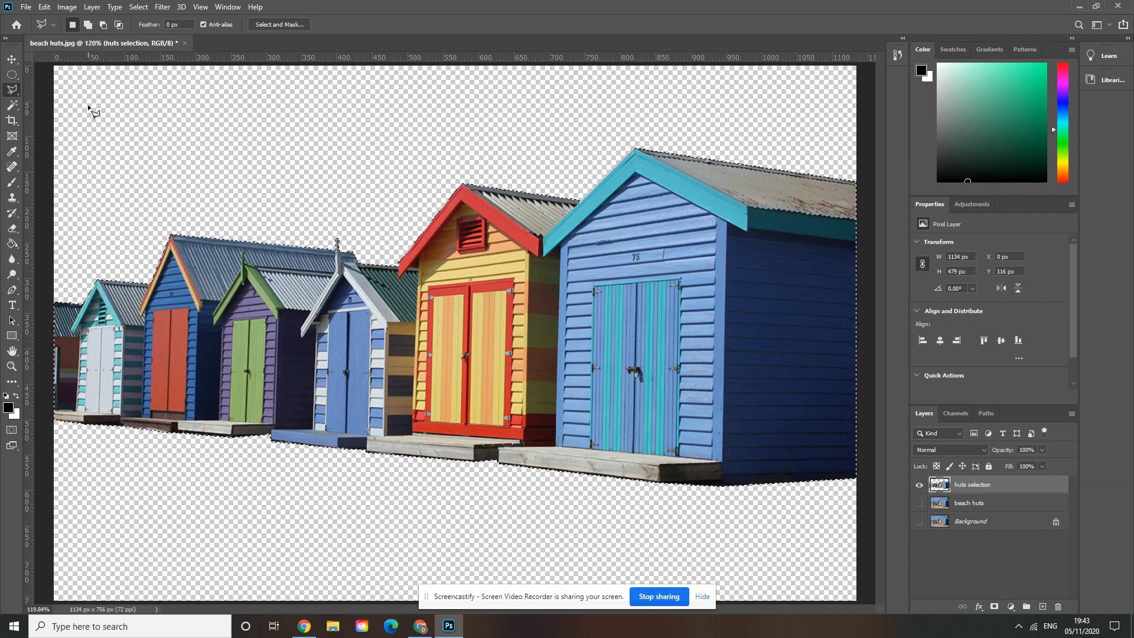
left_click(67, 7)
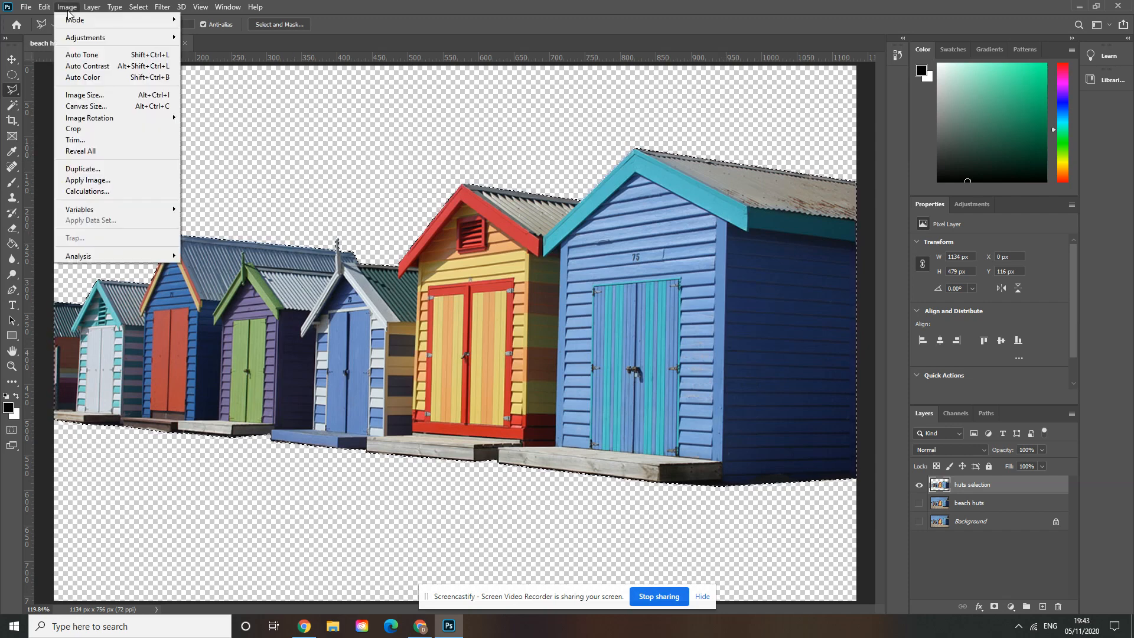
mouse_move(75, 38)
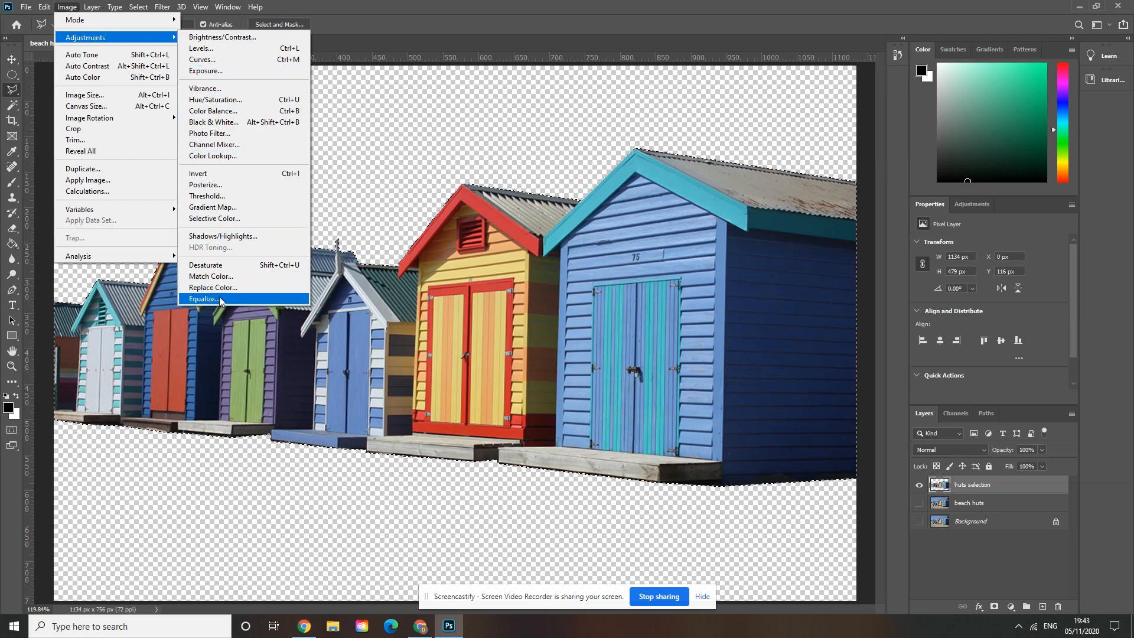
left_click(233, 37)
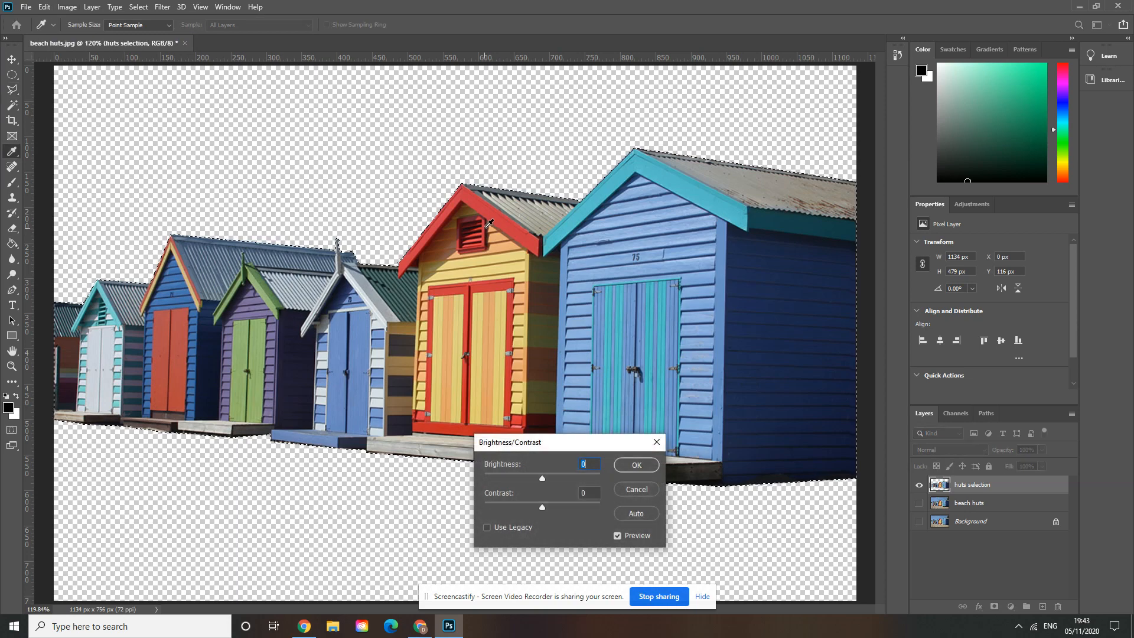
mouse_move(543, 478)
left_mouse_down()
mouse_move(561, 477)
mouse_move(518, 479)
mouse_move(541, 507)
mouse_move(557, 505)
mouse_move(537, 511)
mouse_move(544, 483)
left_mouse_up()
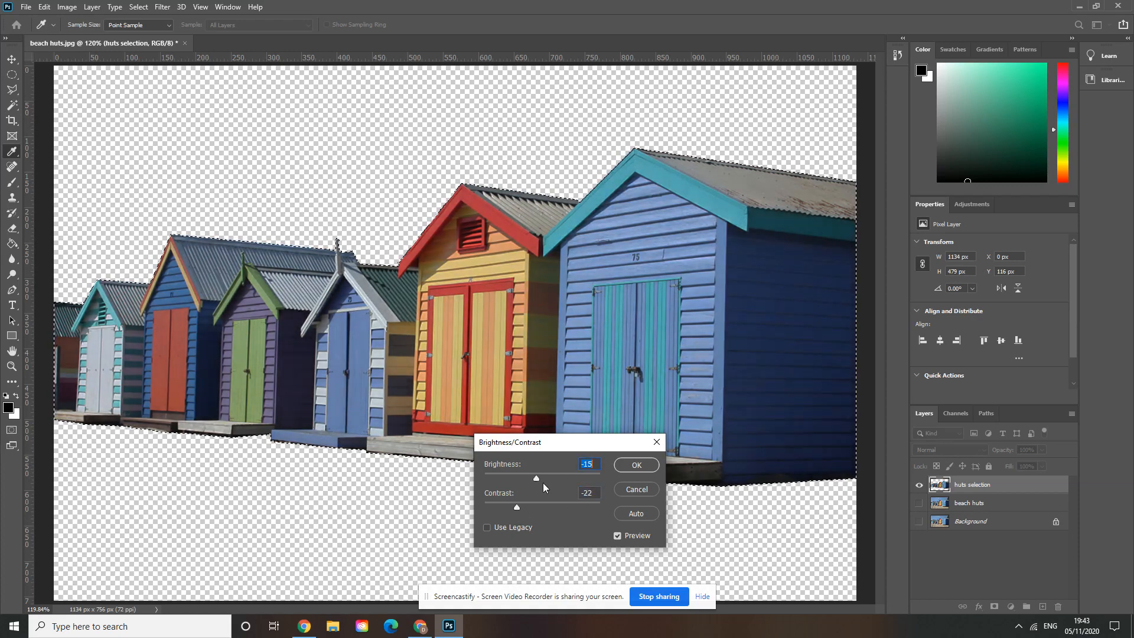
left_click(626, 489)
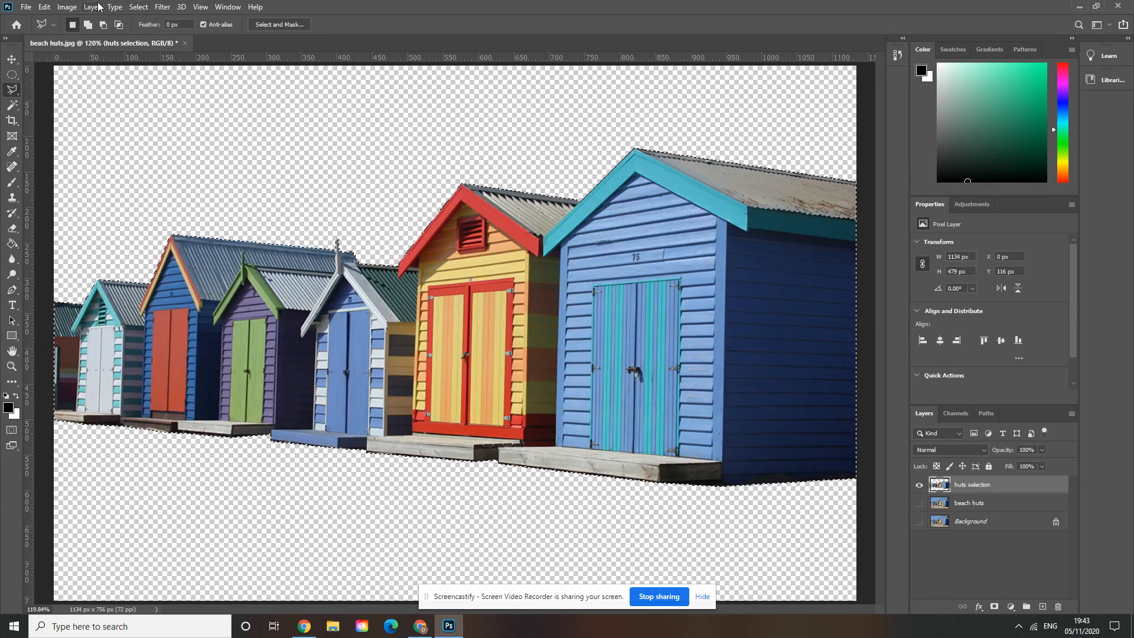
- Recolour the huts selection layer with a Hue/Saturation adjustment: hue +32, saturation +26 and lightness -5
left_click(71, 7)
mouse_move(82, 38)
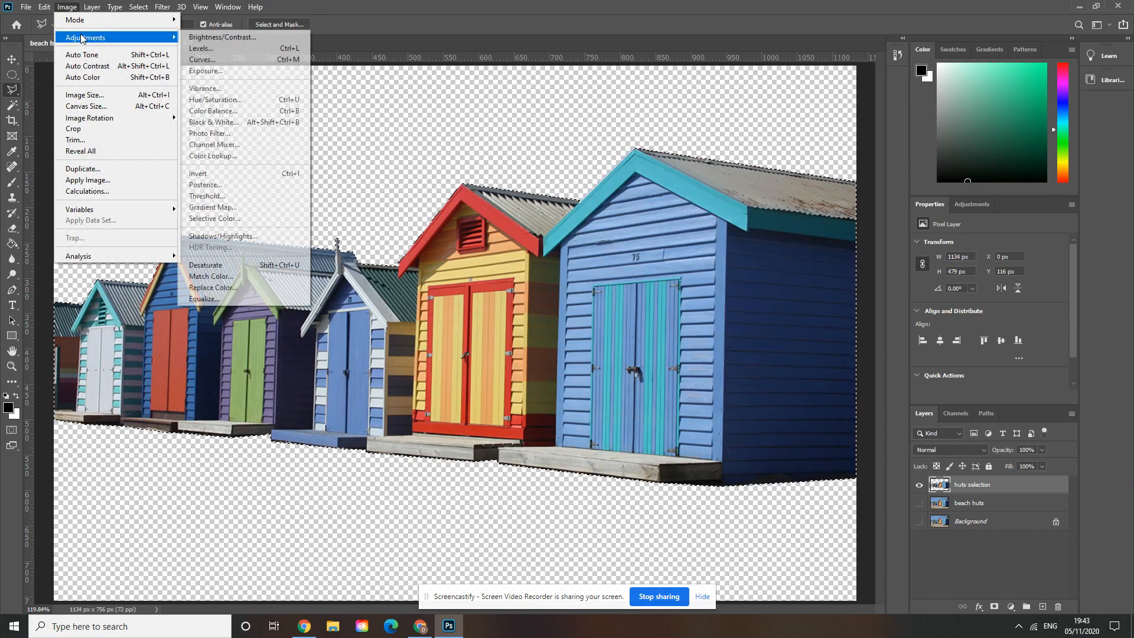
left_click(239, 100)
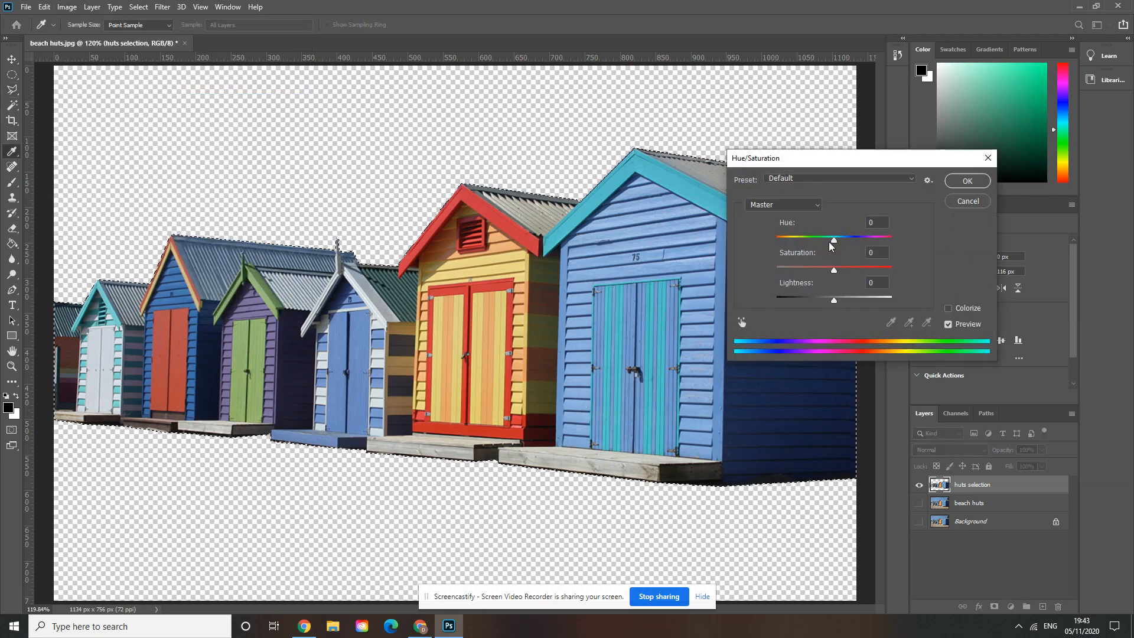
left_click_drag(833, 241, 832, 300)
left_click_drag(811, 243, 848, 247)
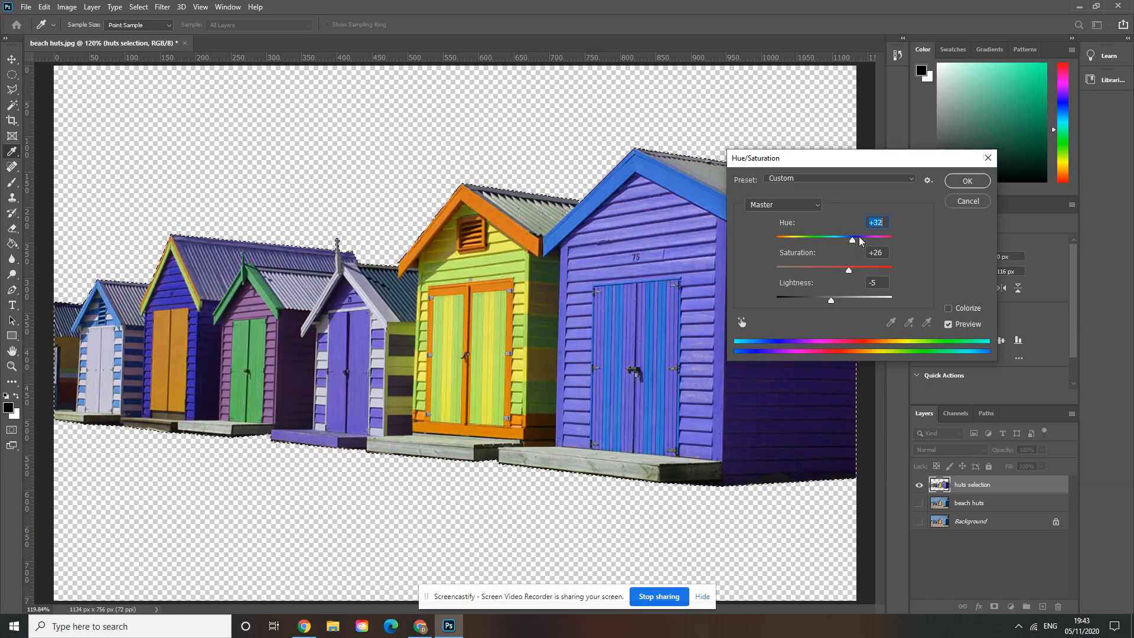
left_click(968, 182)
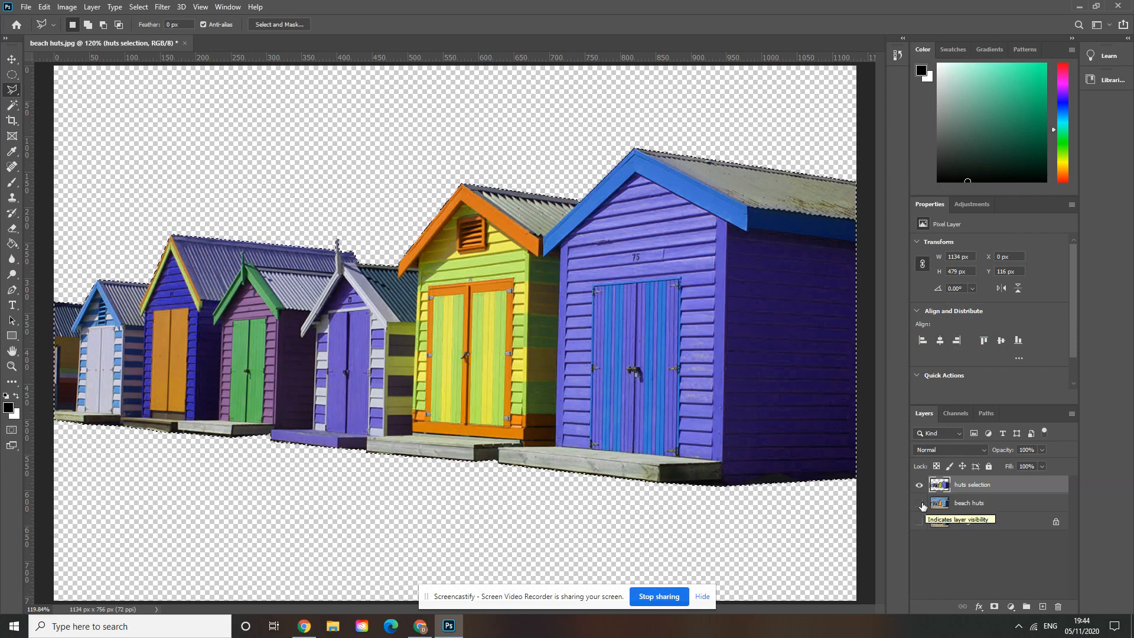
- Show the beach huts layer instead of the recoloured huts and copy its selected huts to a new layer
left_click(919, 503)
left_click(919, 485)
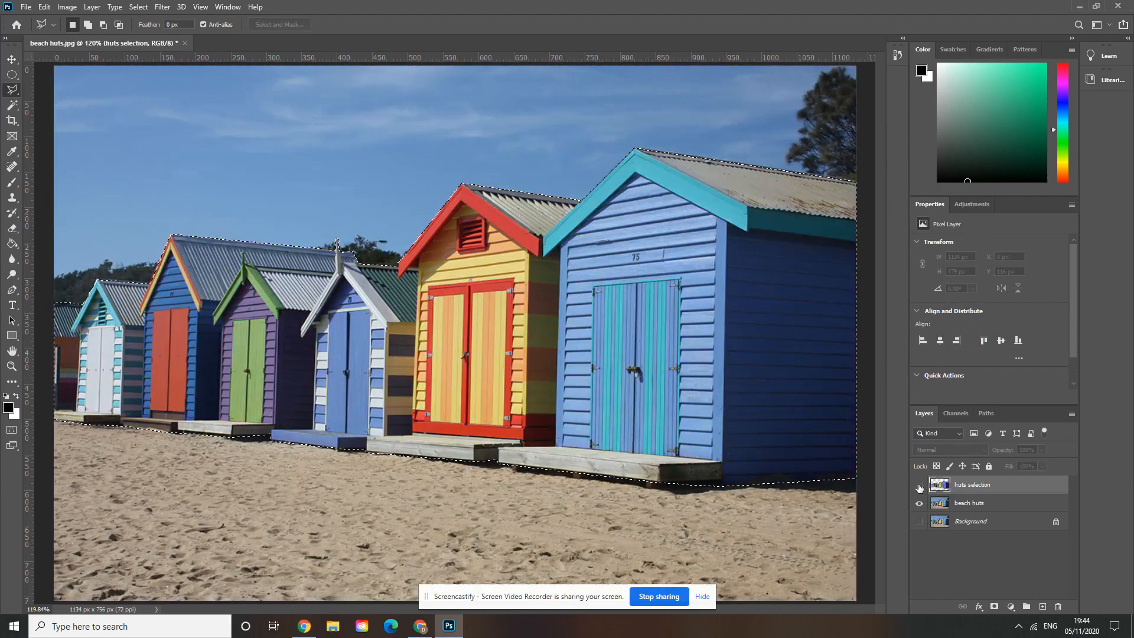
left_click(949, 505)
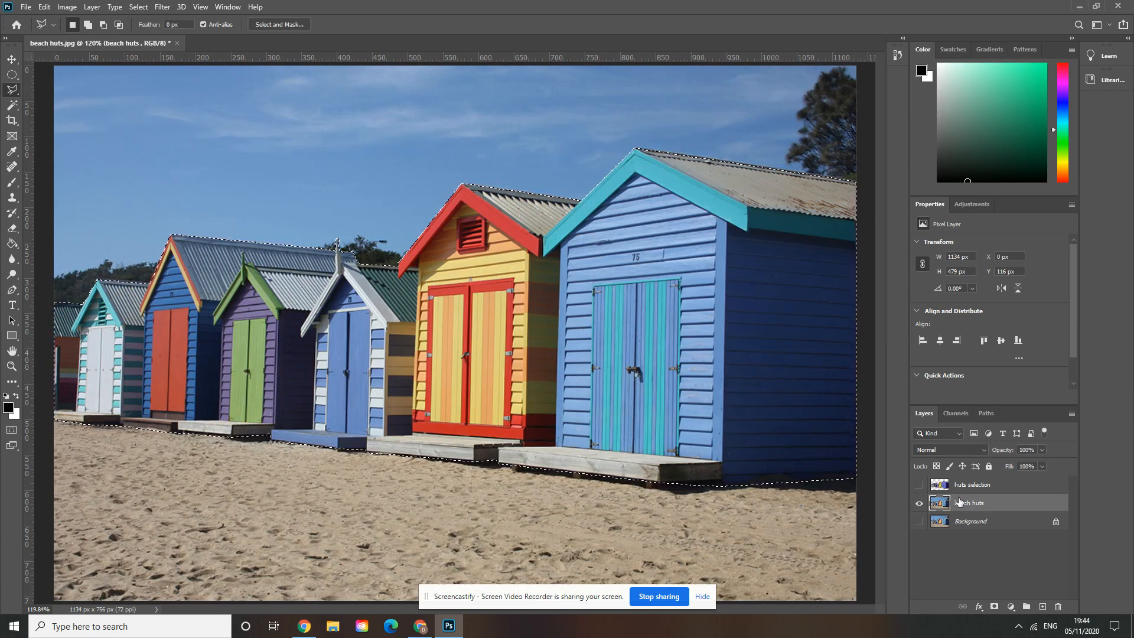
key("ctrl+j")
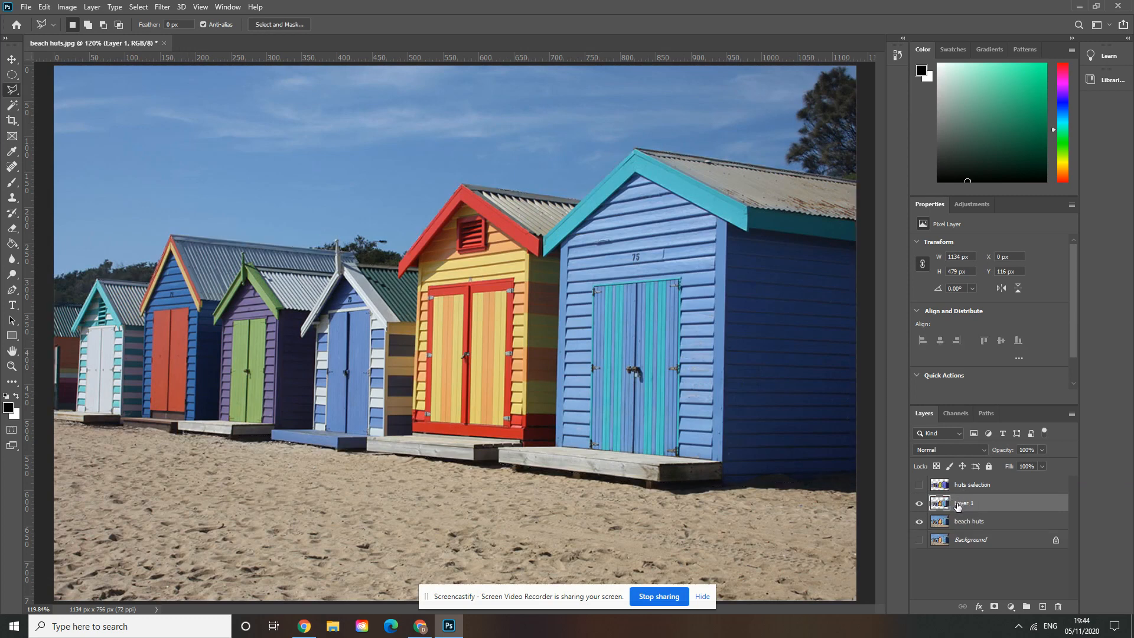
- Isolate the new Layer 1 by hiding the beach huts layer and load its hut outline as a selection
left_click(921, 522)
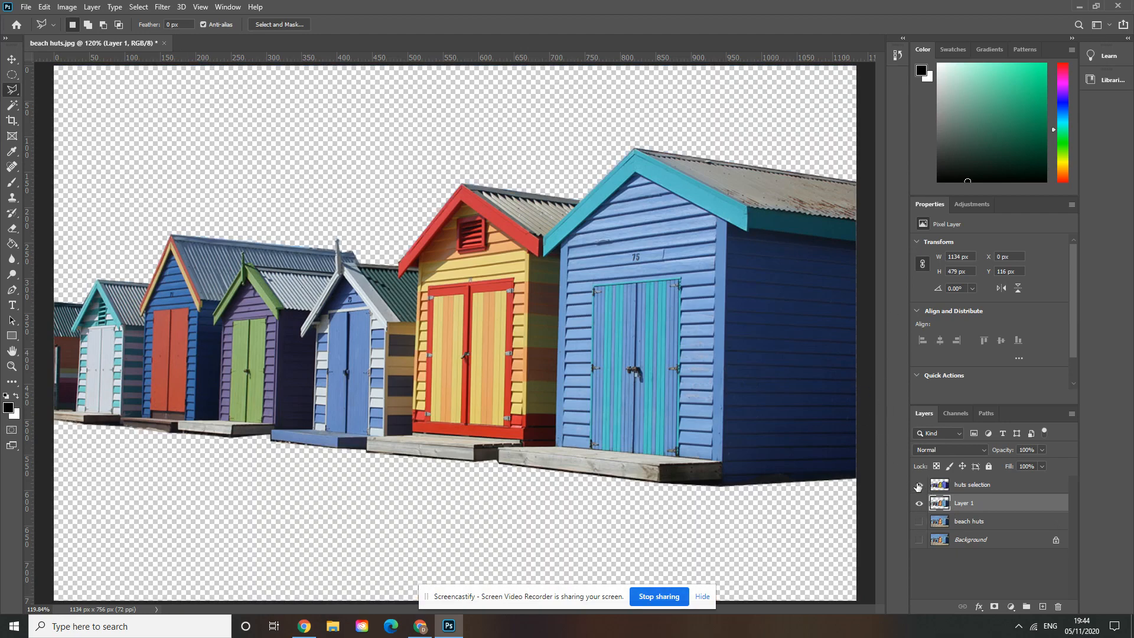
left_click(919, 485)
left_click(918, 485)
left_click(940, 503, "ctrl")
- Invert the colours of the huts on Layer 1 and show the beach huts layer behind them
left_click(92, 6)
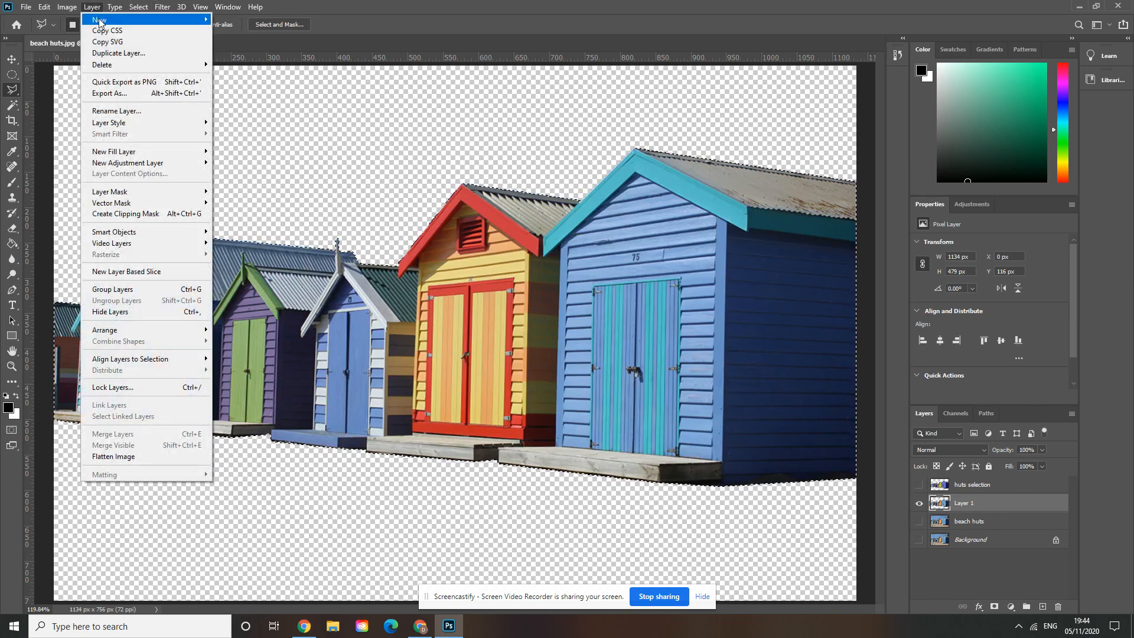
mouse_move(67, 6)
mouse_move(89, 39)
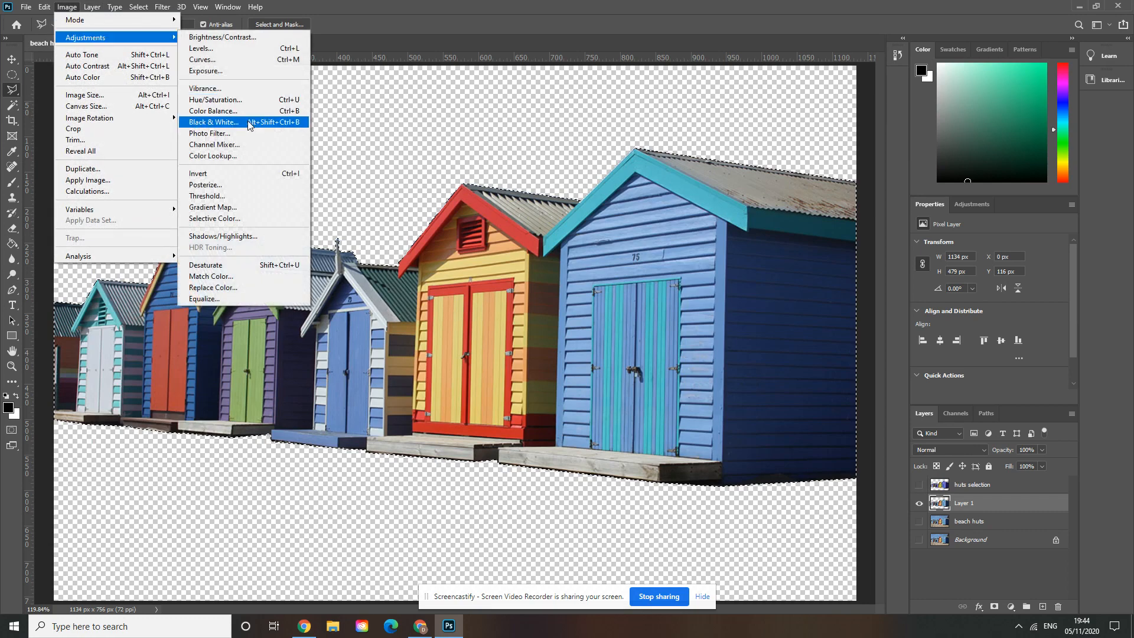
left_click(239, 173)
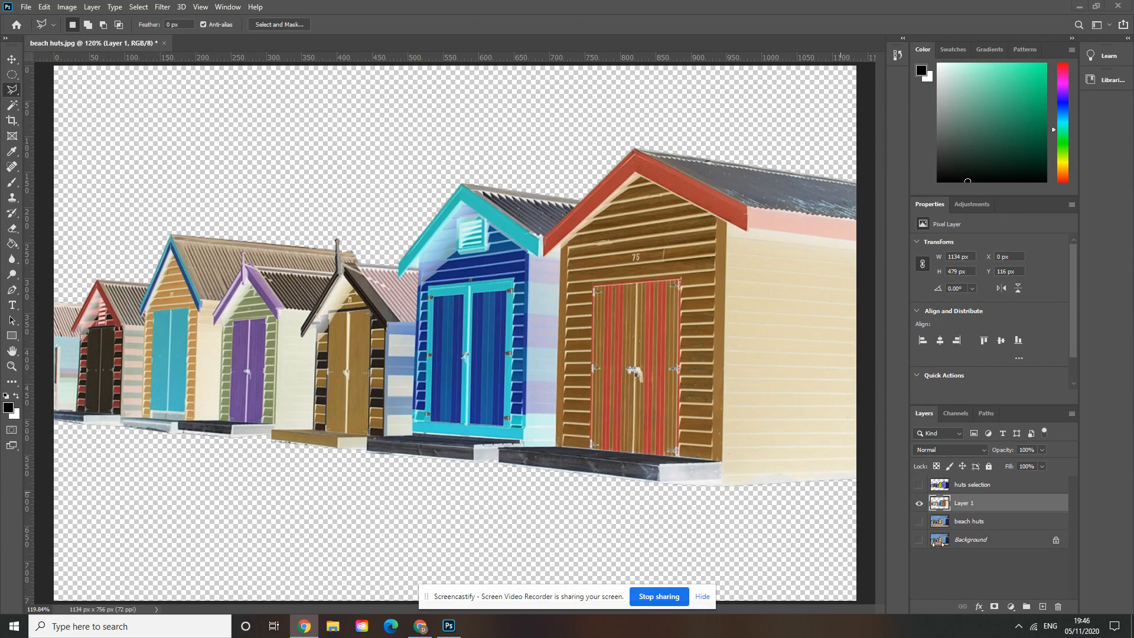
left_click(919, 521)
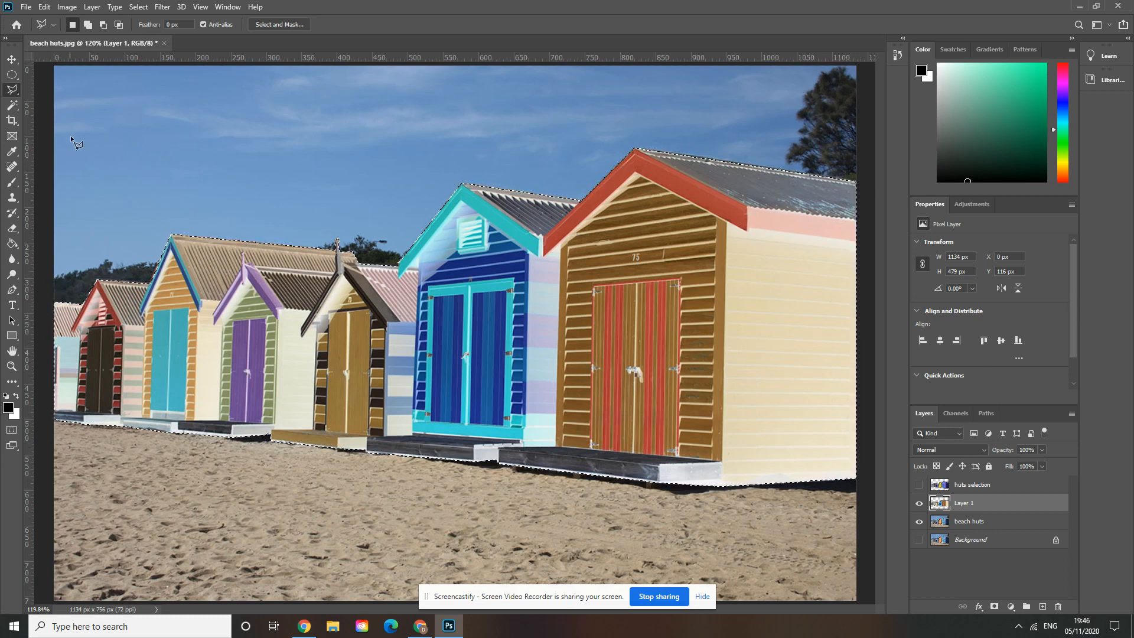
- Inverse the selection to cover the sky and sand around the huts, and hide the colour-inverted Layer 1
left_click(142, 10)
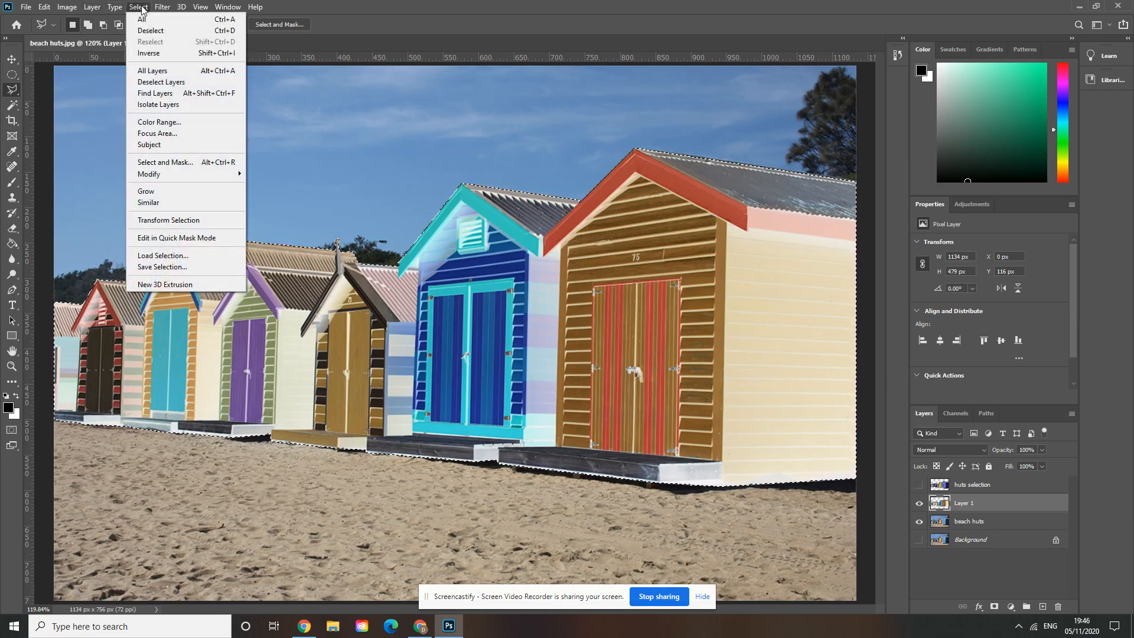
left_click(160, 54)
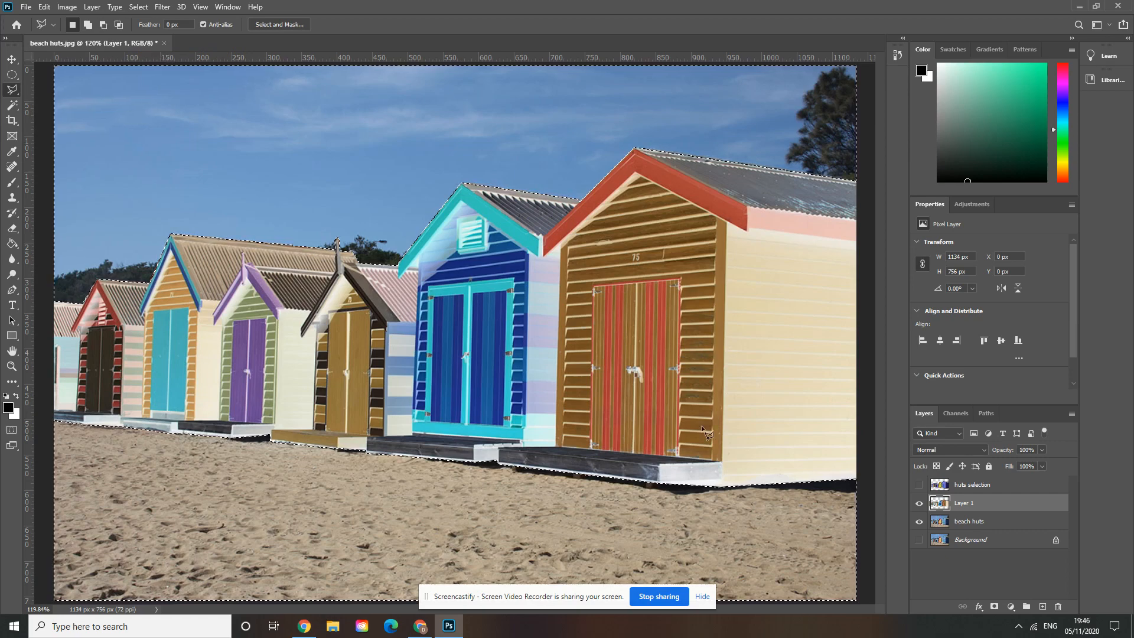
left_click(919, 504)
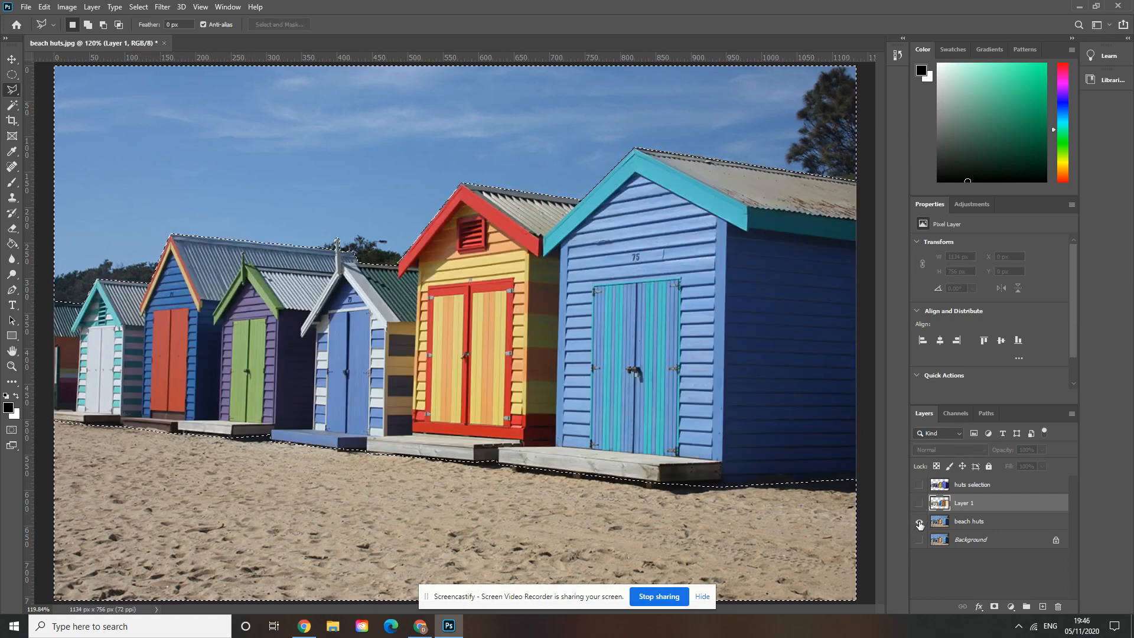
- Subtract the sand below the huts from the selection with the Polygonal Lasso, keeping only the sky area selected
left_click(920, 524)
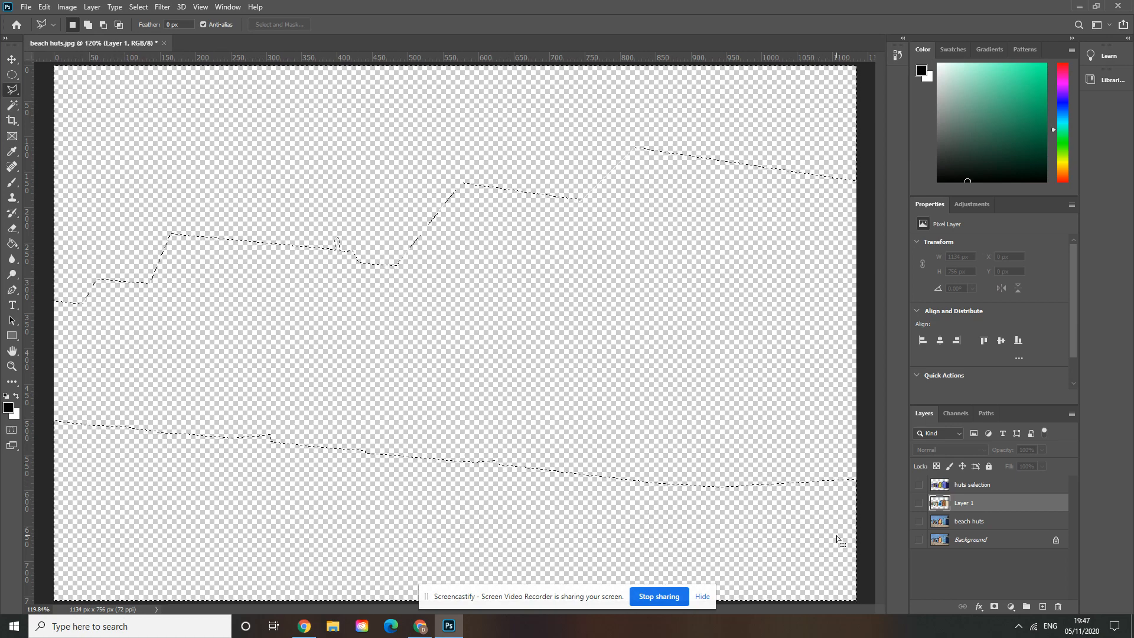
left_click(919, 522)
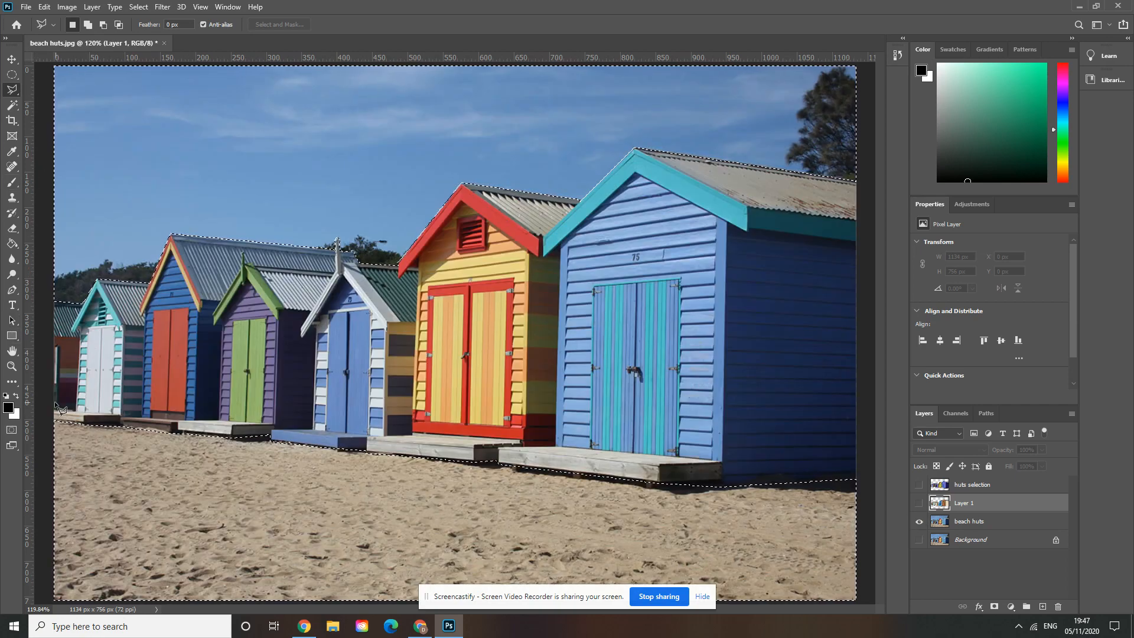
key("alt")
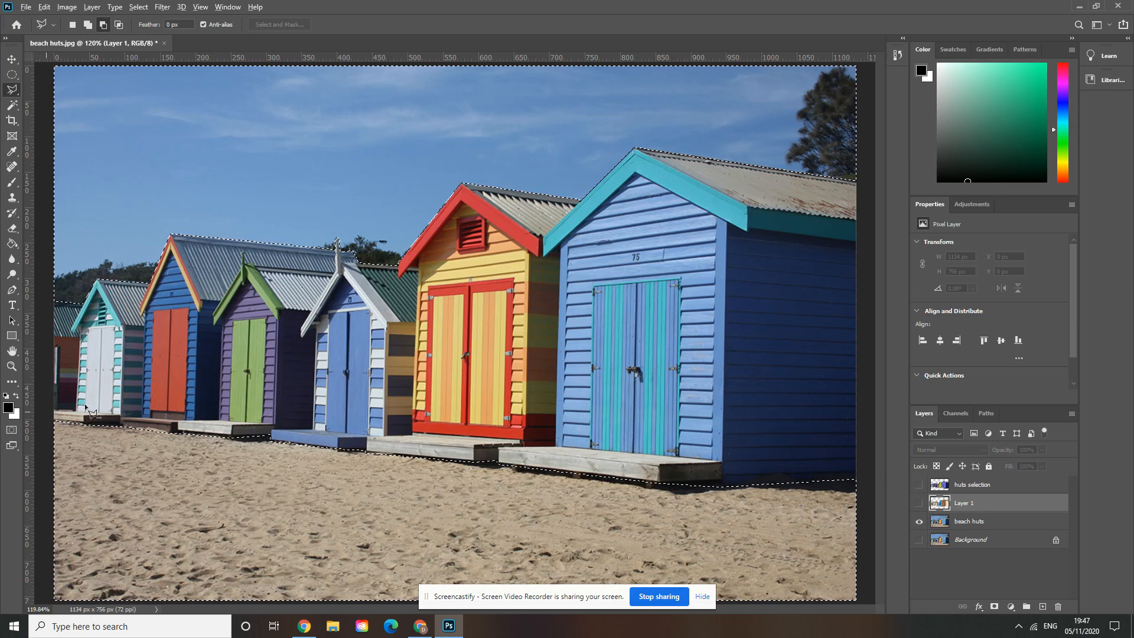
left_click(407, 428)
left_click(720, 461)
left_click(862, 472)
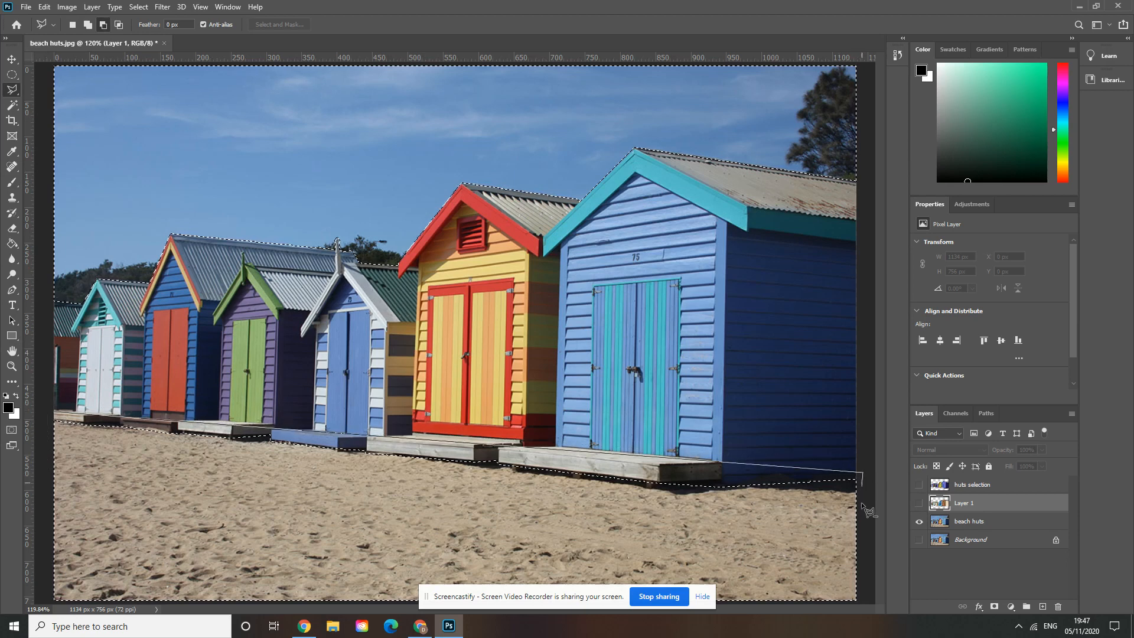
left_click(864, 600)
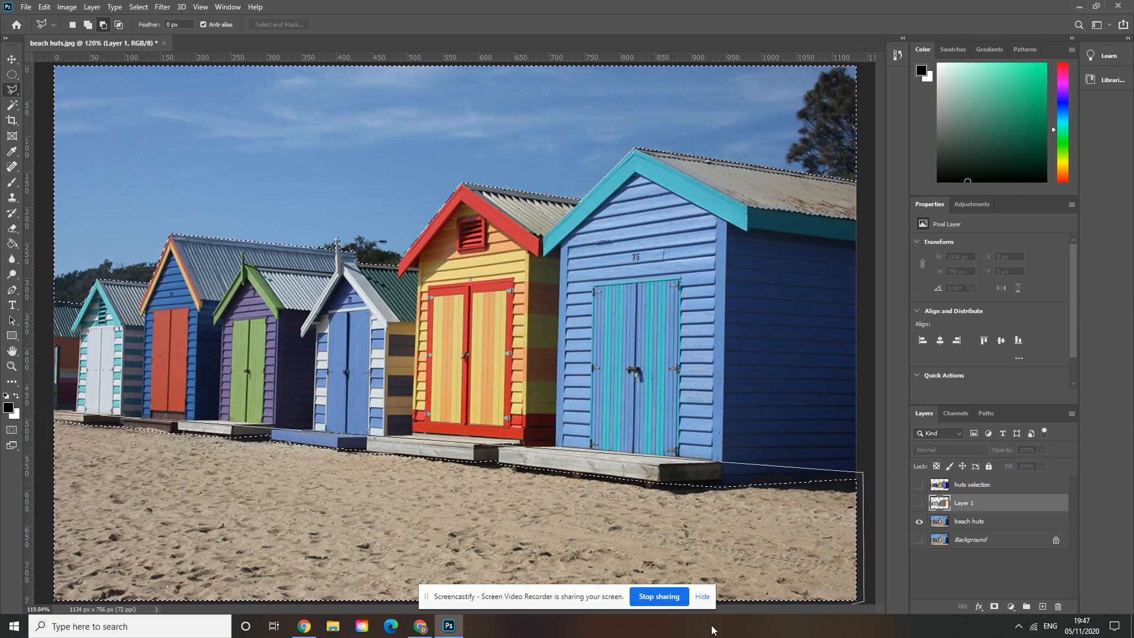
left_click(46, 599)
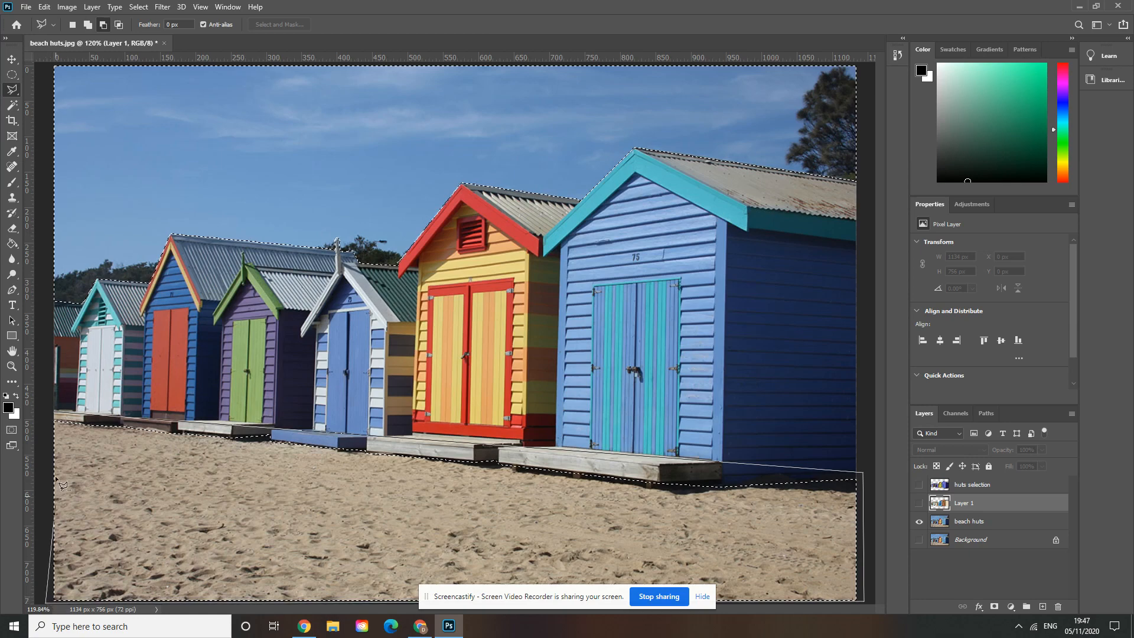
left_click(56, 410)
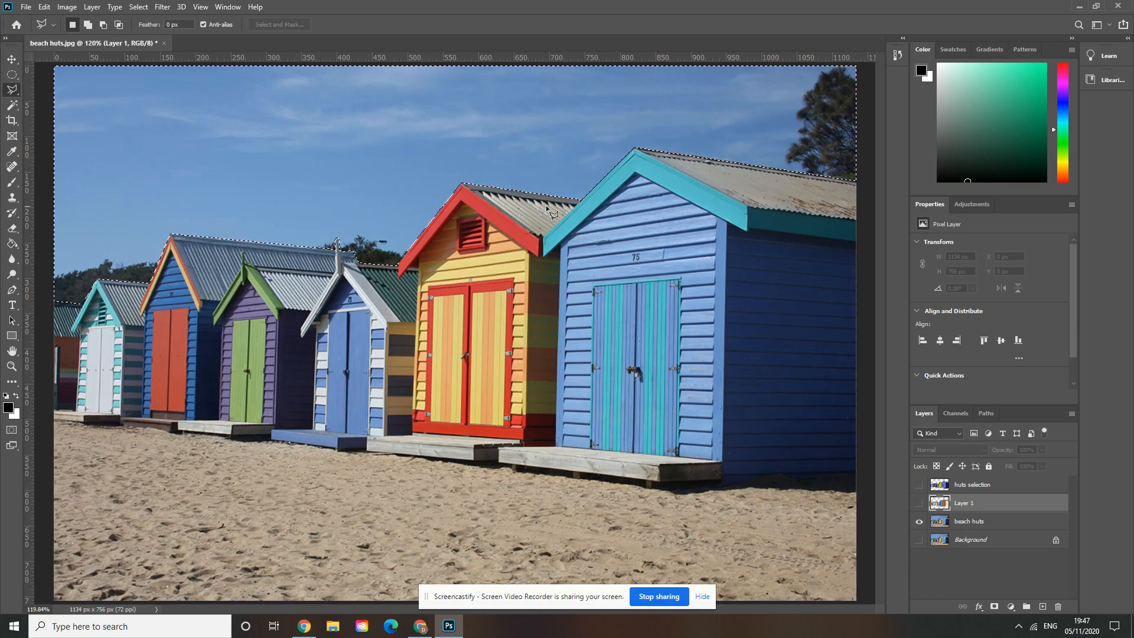
- Recolour the selected sky on the beach huts layer to pink with a Hue/Saturation adjustment
left_click(67, 8)
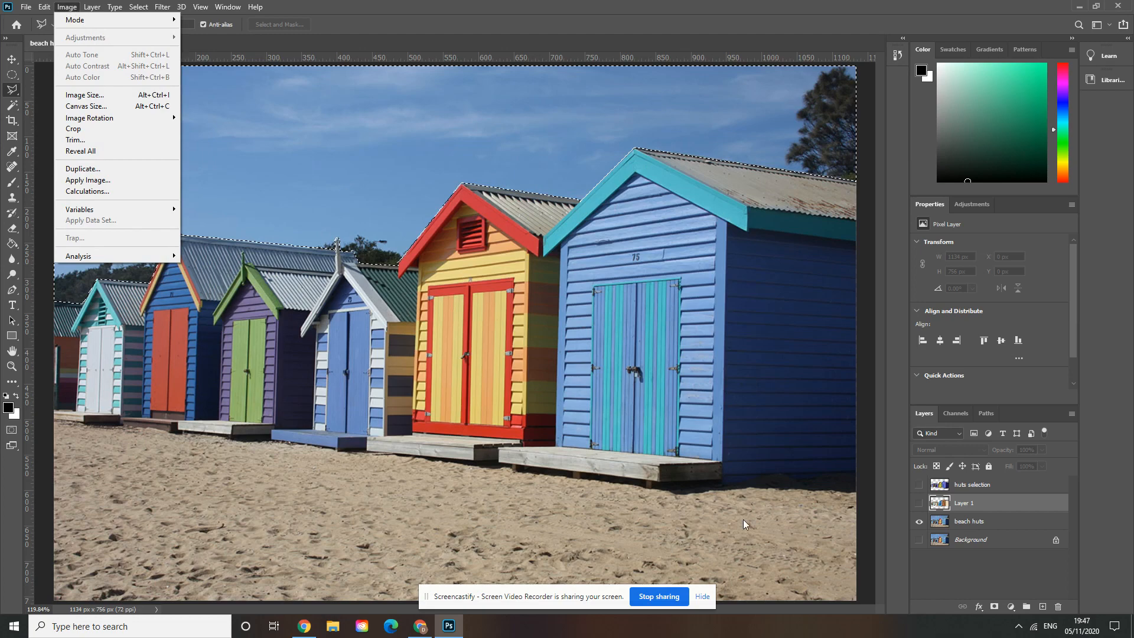
left_click(969, 523)
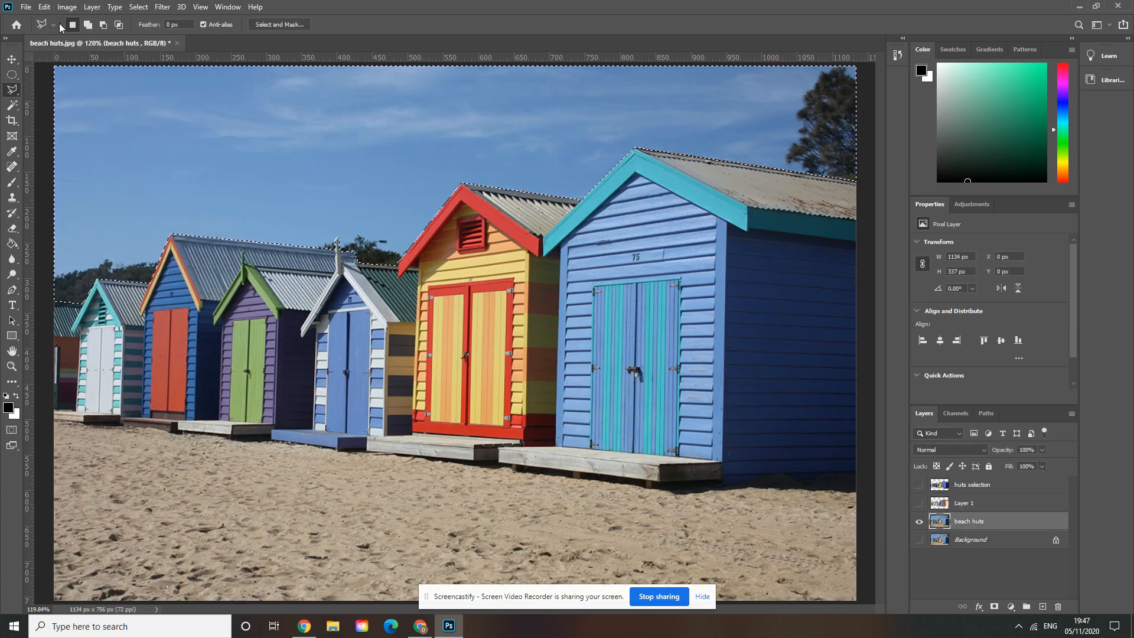
left_click(68, 7)
mouse_move(102, 39)
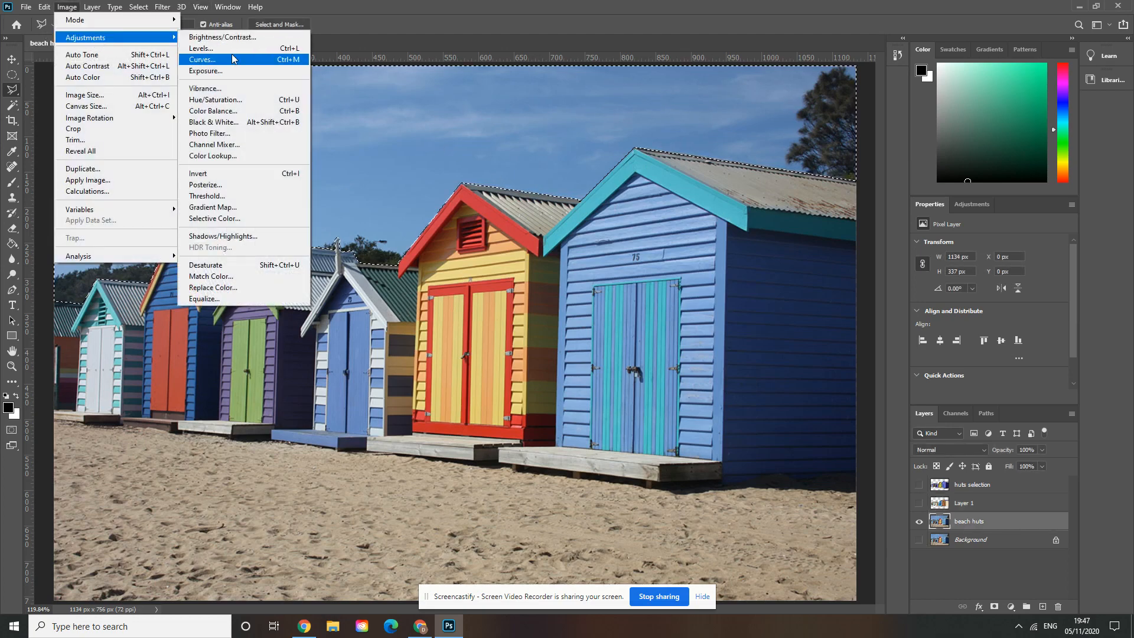
left_click(231, 101)
left_click_drag(834, 241, 873, 239)
left_click(955, 182)
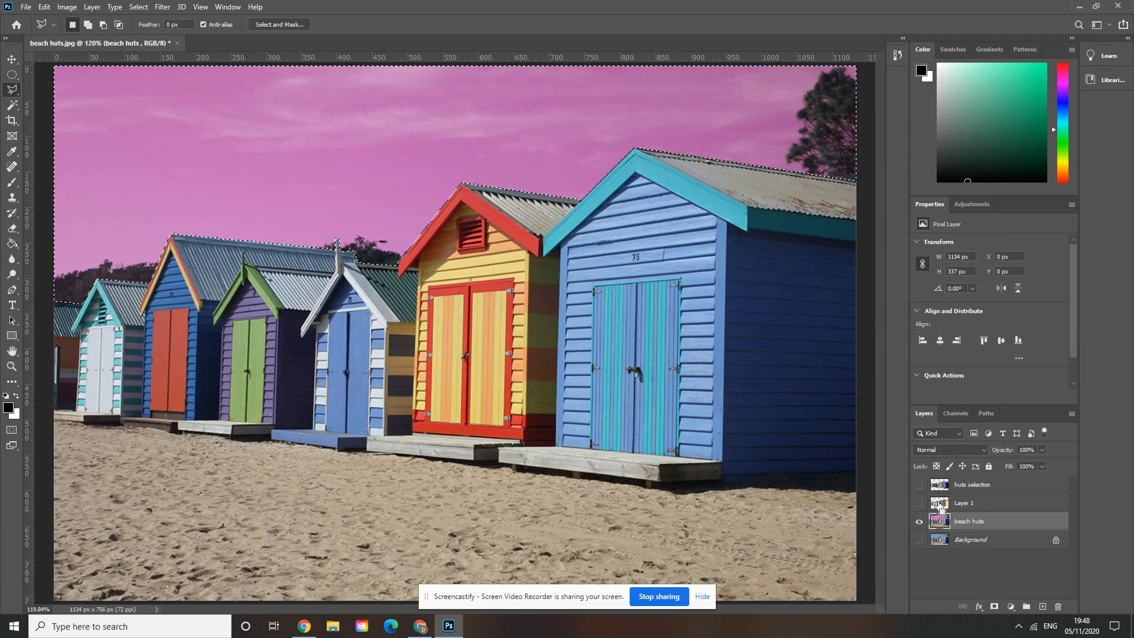
- Load the hut outline of Layer 1 as a selection and inverse it to cover the sky and sand
left_click(940, 505, "ctrl")
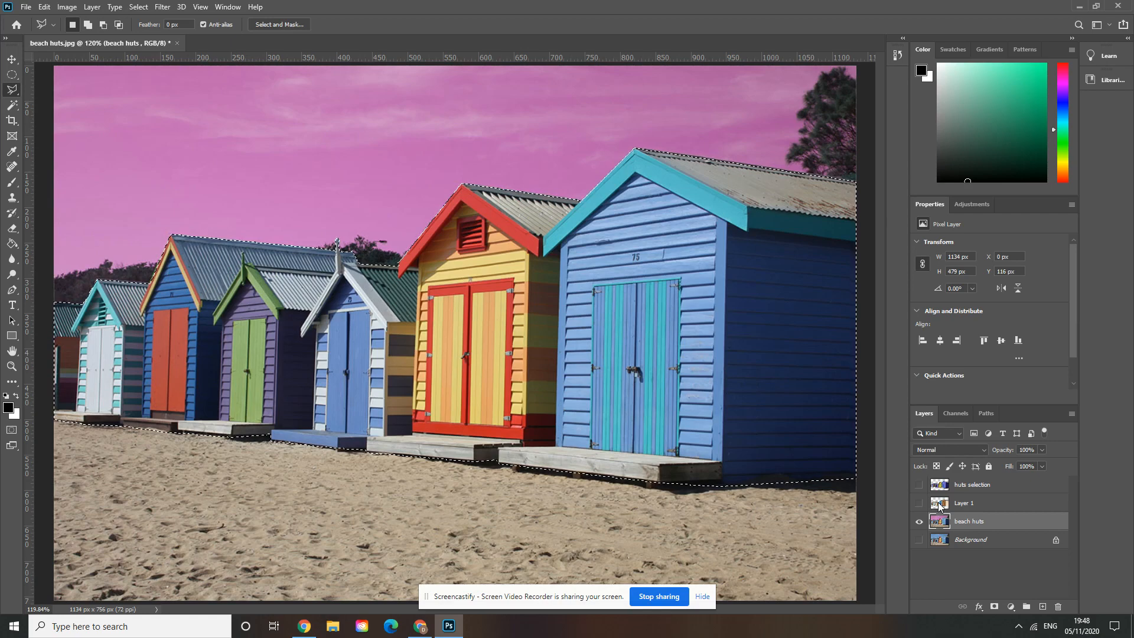
left_click(138, 7)
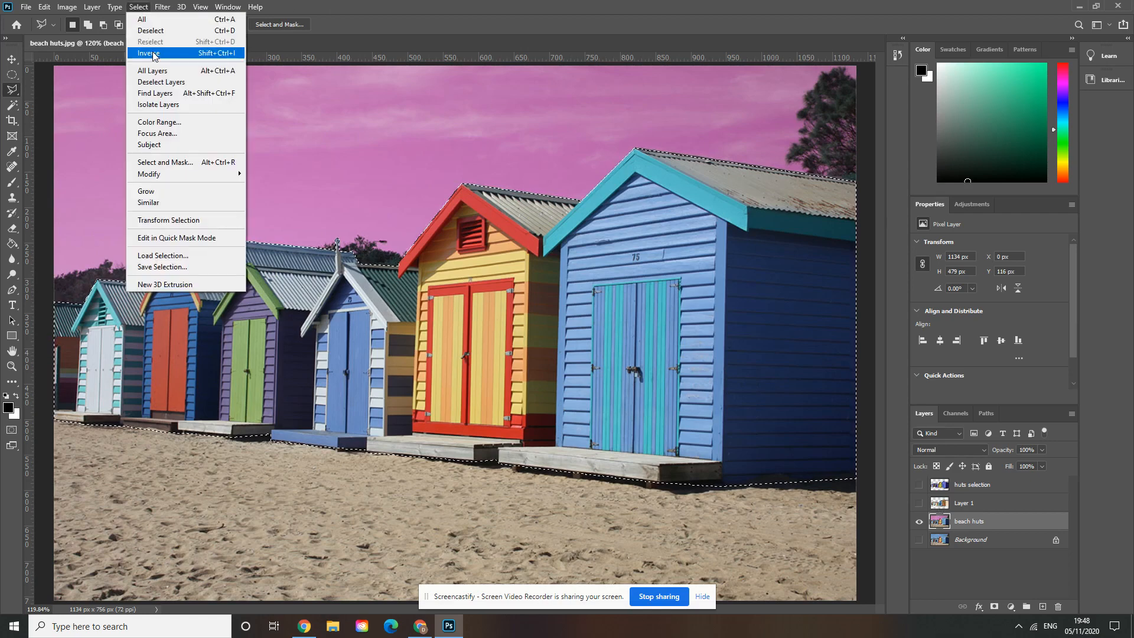
left_click(152, 53)
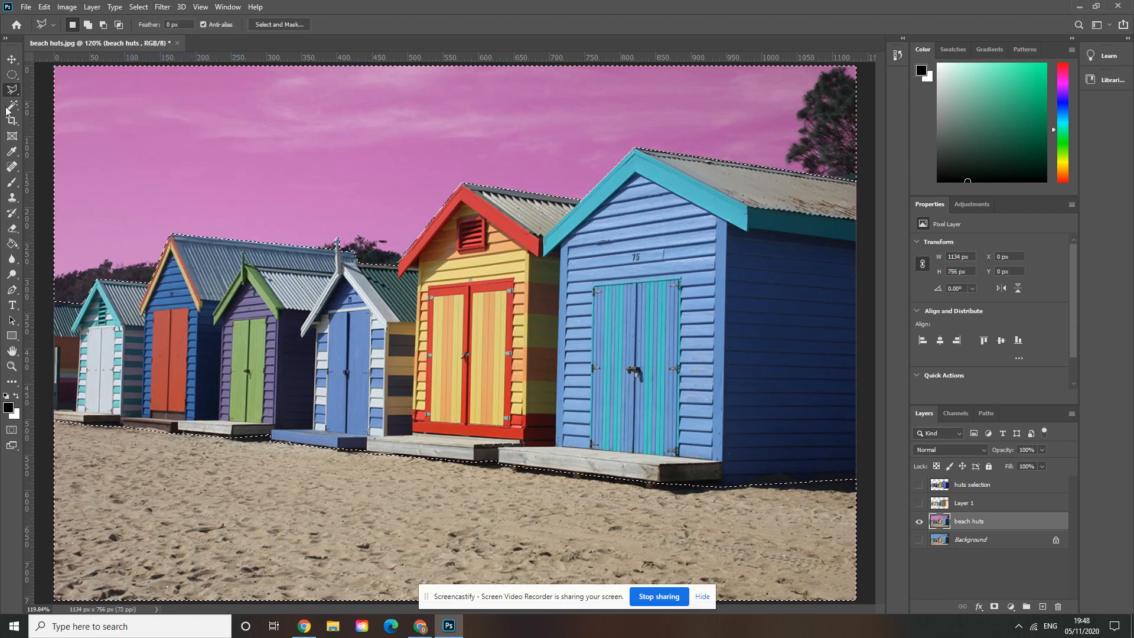
- Subtract the sky above the huts from the selection with the Polygonal Lasso, keeping only the sand selected
key("ctrl+d")
key("ctrl+minus")
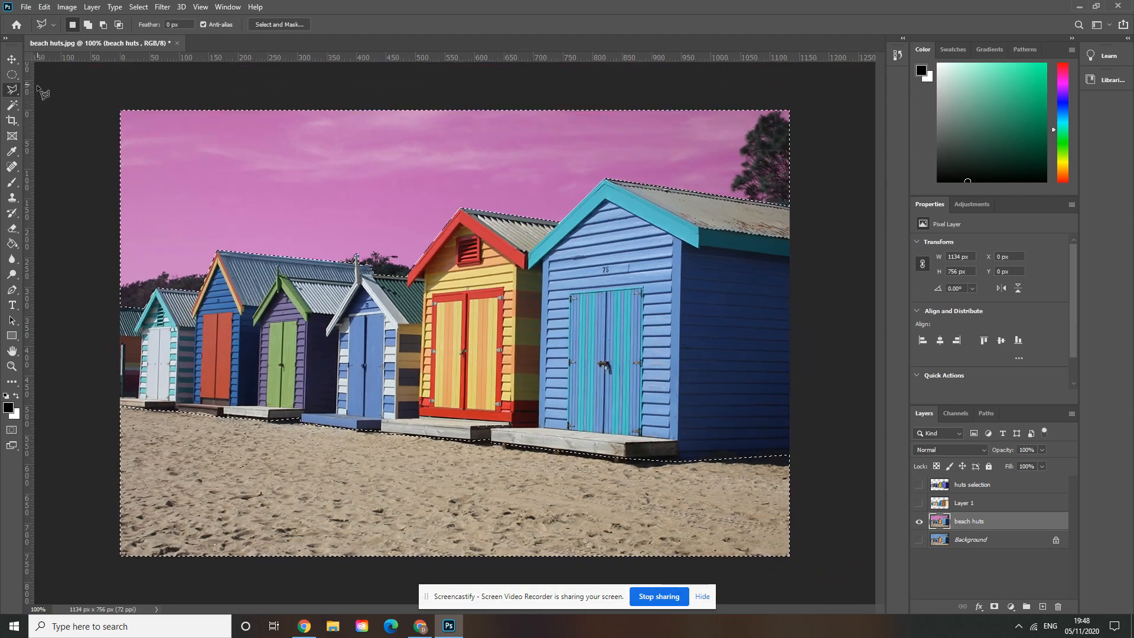
left_click(120, 110)
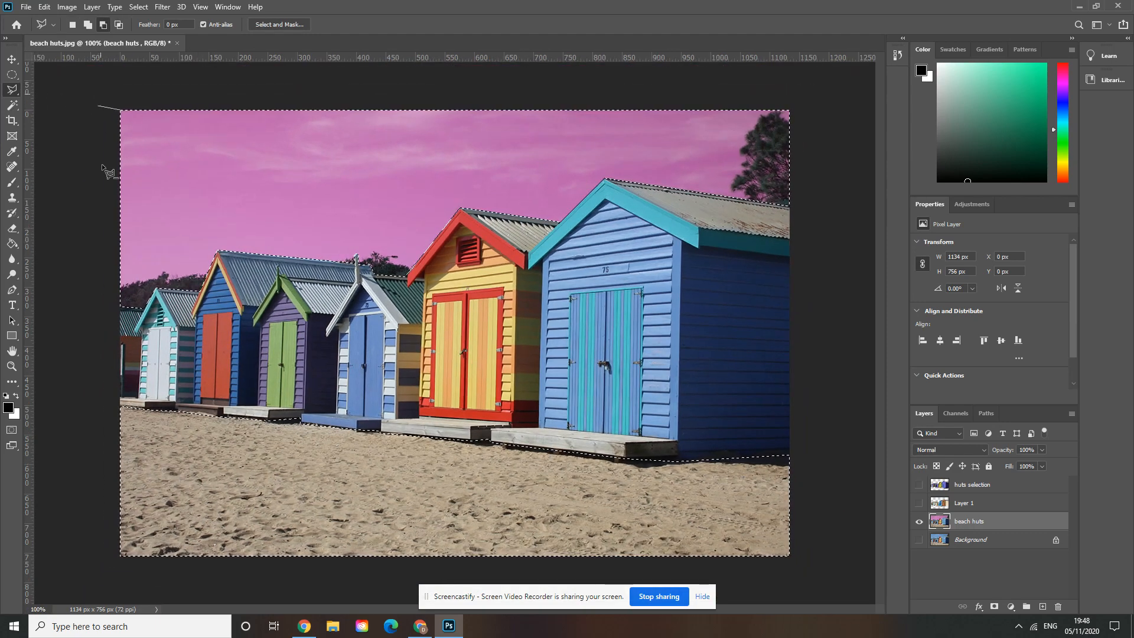
left_click(820, 278)
left_click(816, 98)
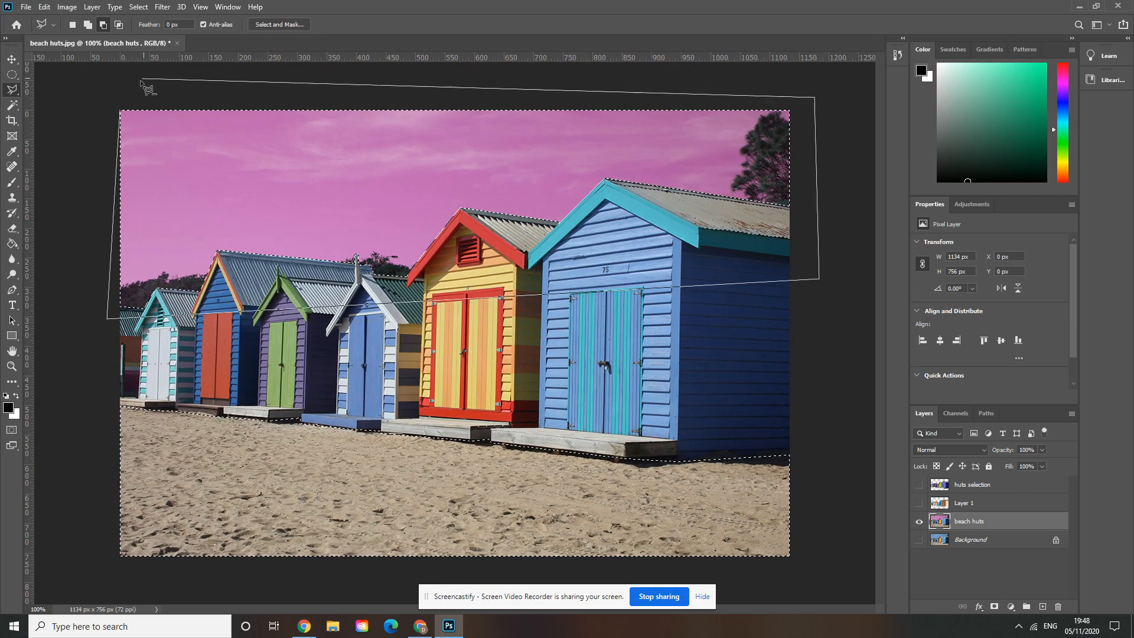
left_click(121, 112)
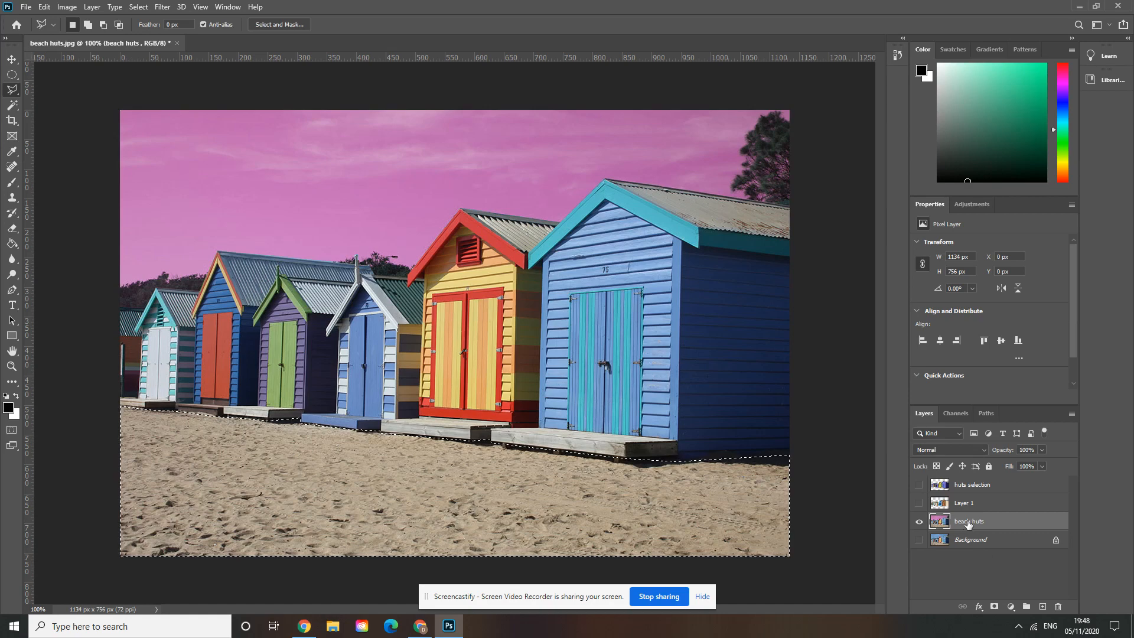
- Apply a Black & White adjustment with Tint enabled to the selected sand, setting Magentas to -28% and Reds to -36%
left_click(67, 7)
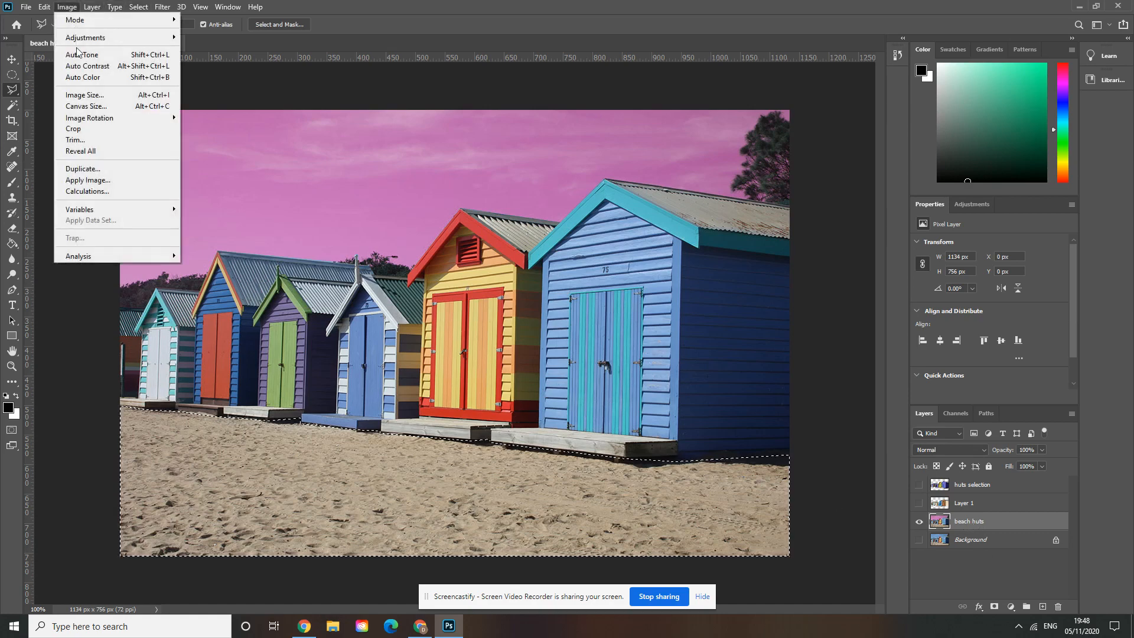
mouse_move(134, 40)
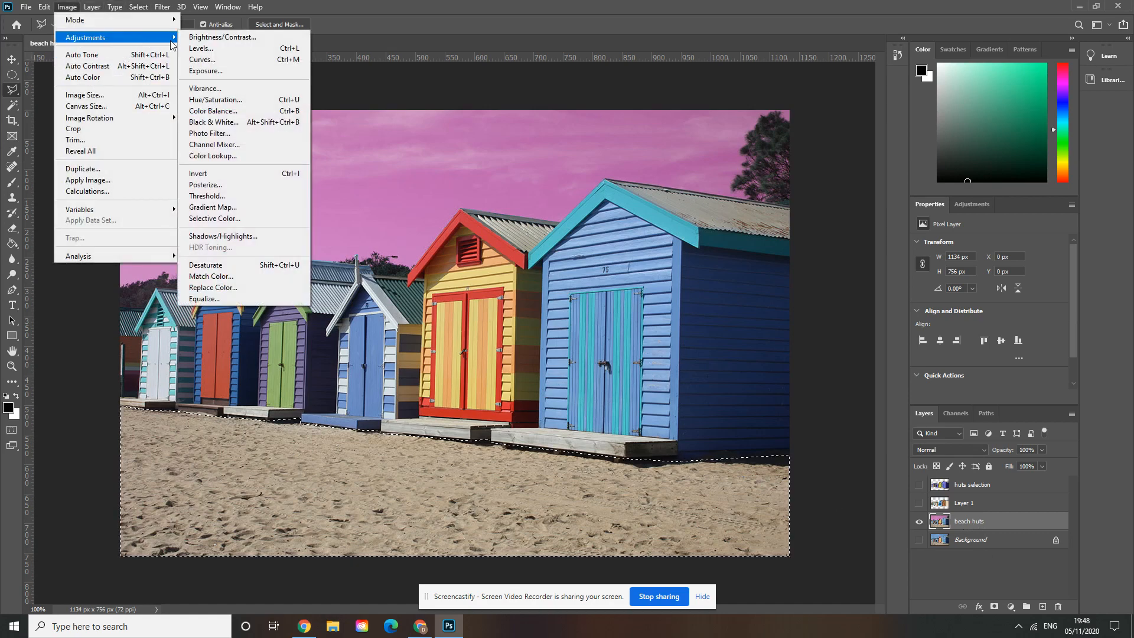
left_click(249, 124)
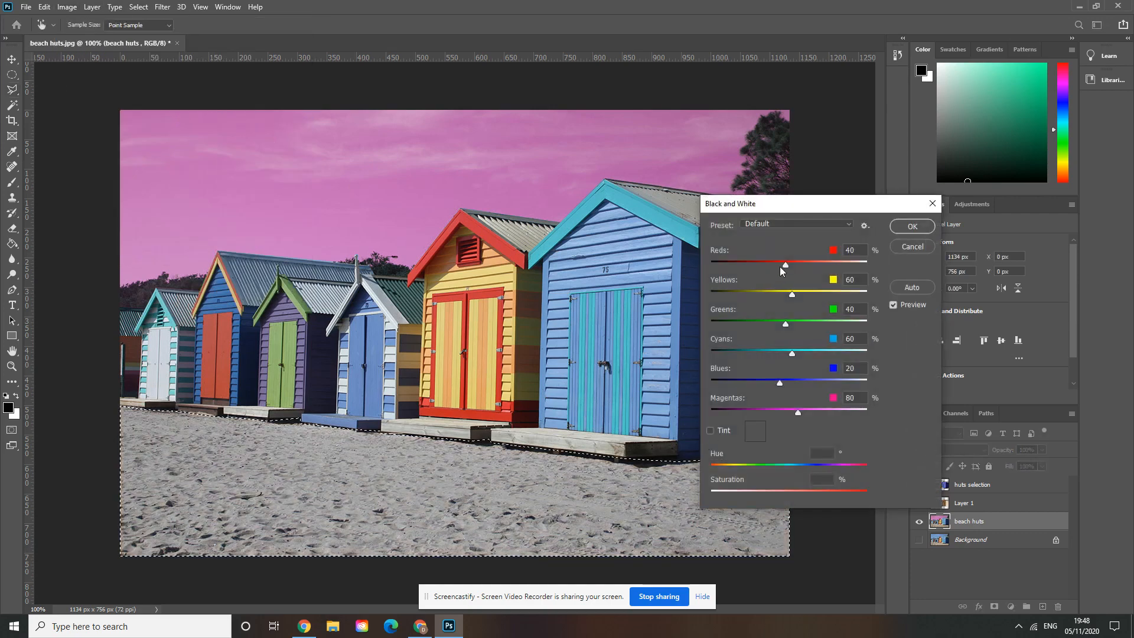
left_click(711, 430)
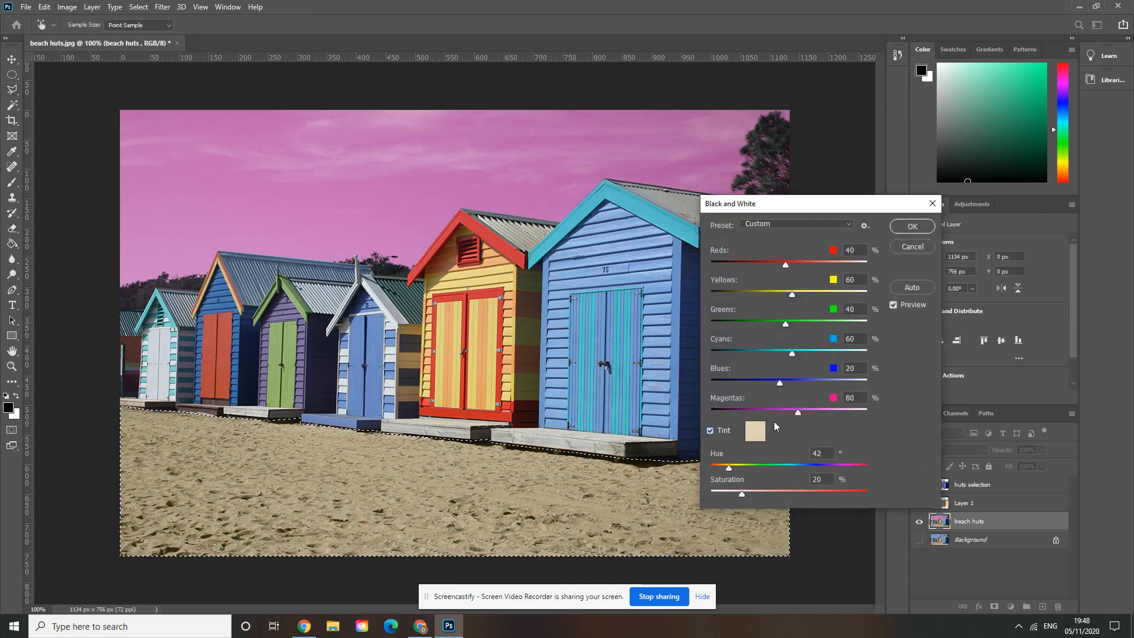
left_click_drag(798, 411, 764, 409)
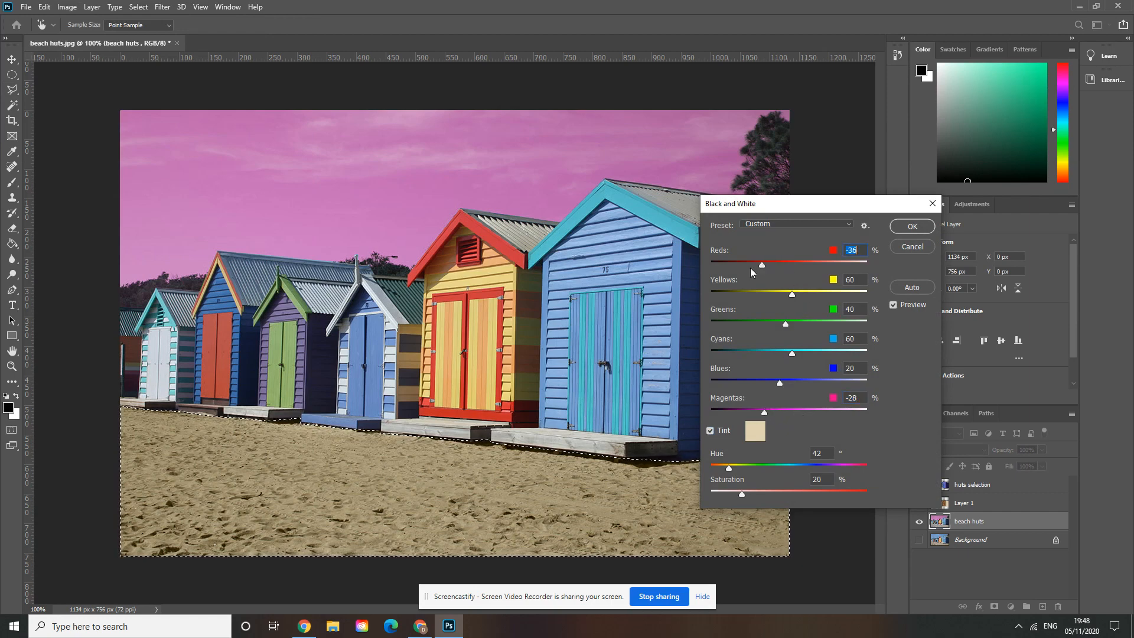
left_click(912, 227)
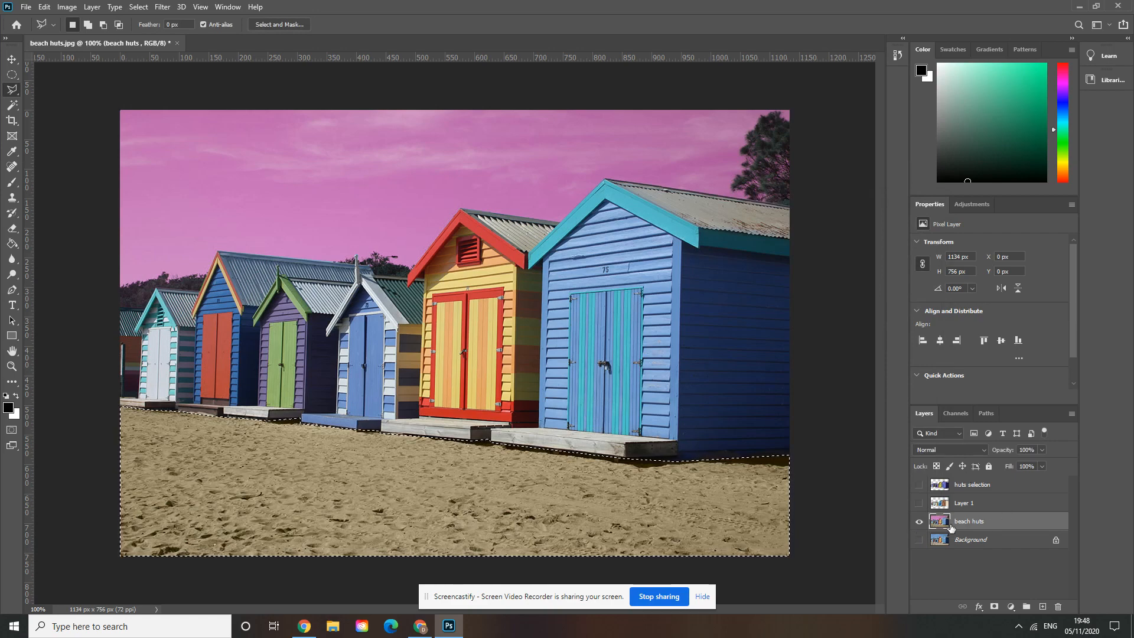
left_click(919, 522)
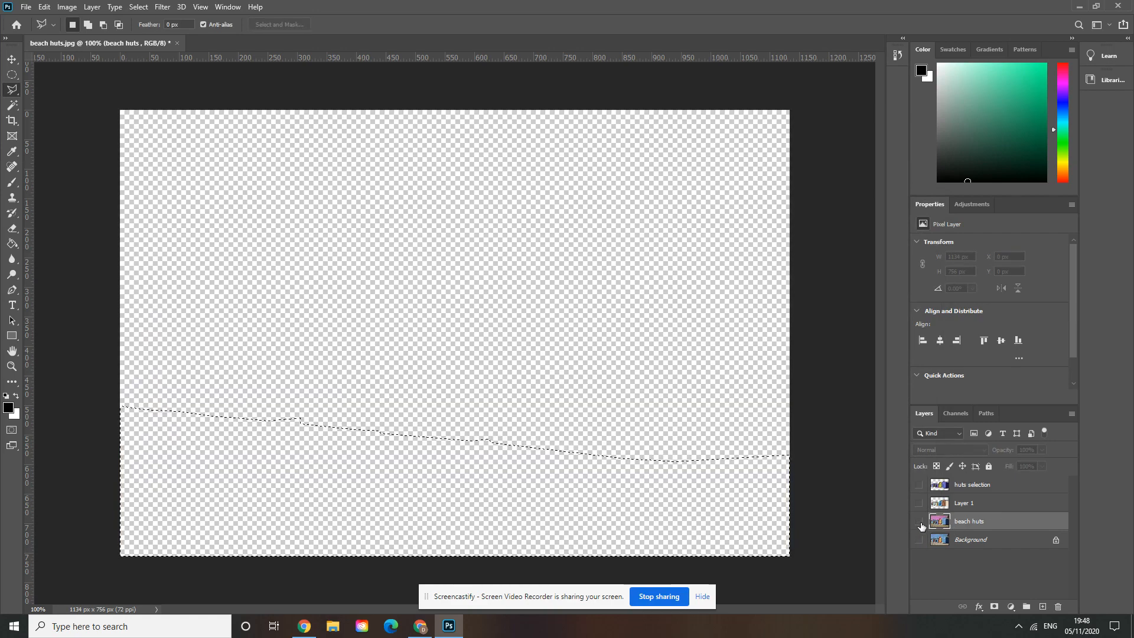
left_click(919, 522)
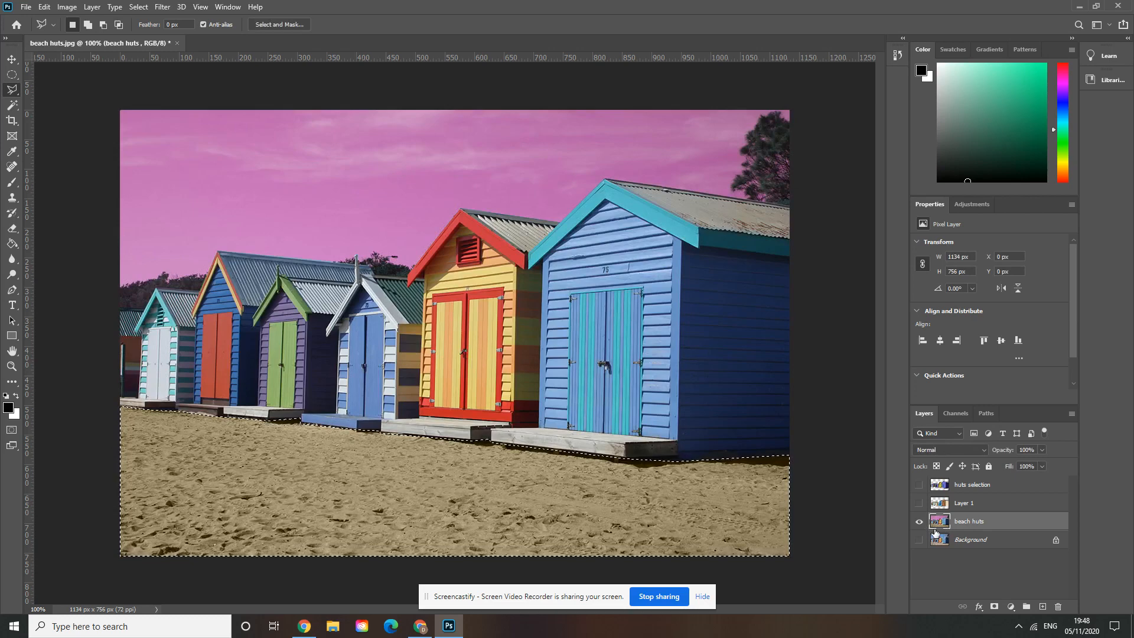